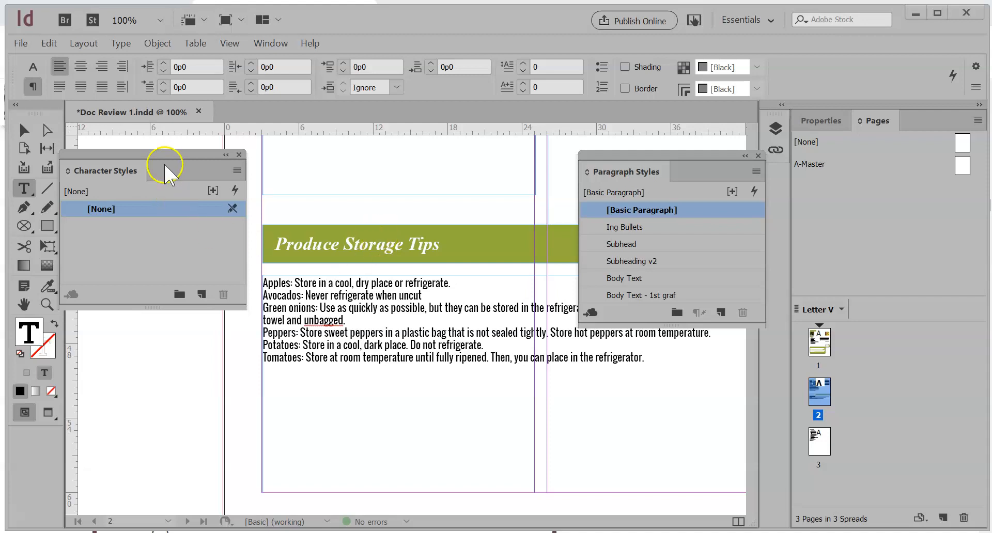
Move the floating Character Styles panel so that it sits clear of the produce tips text
{"action": "left_click_drag", "start_coordinate": [165, 154], "coordinate": [184, 181]}
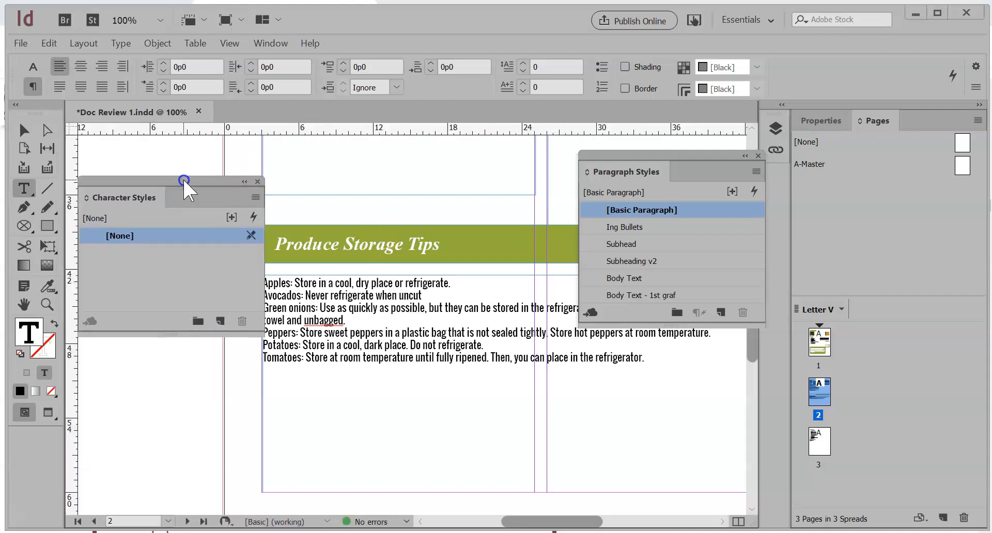
{"action": "left_click", "coordinate": [270, 42]}
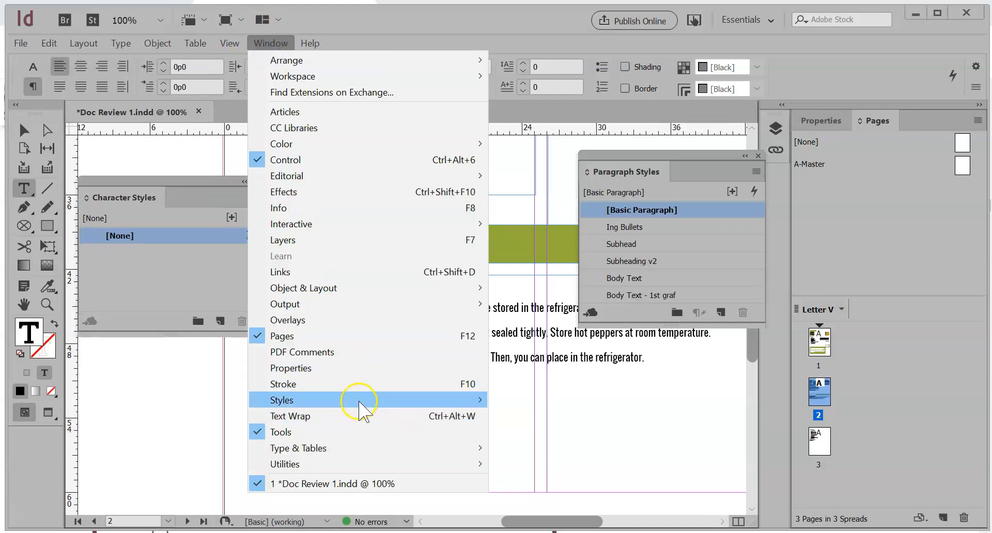
{"action": "mouse_move", "coordinate": [361, 400]}
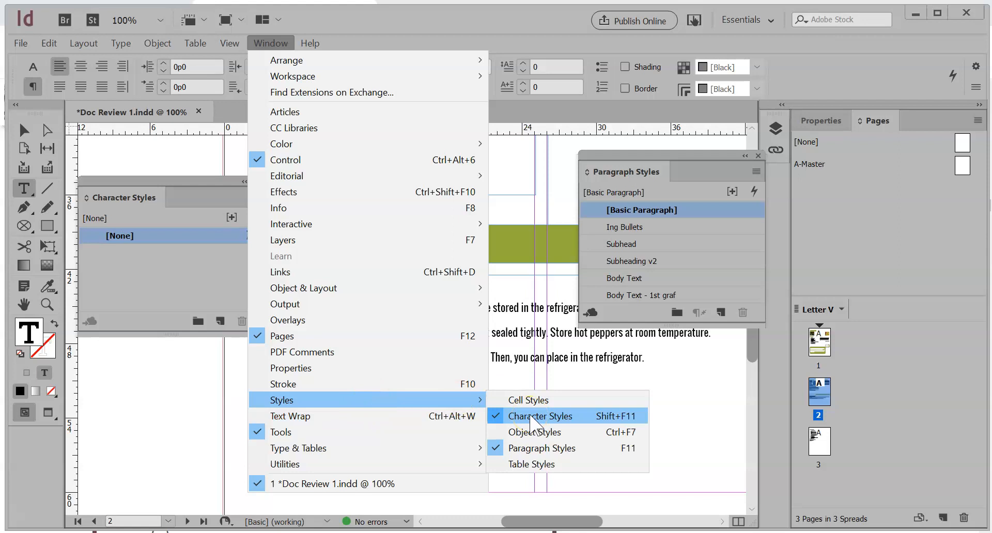
{"action": "left_click", "coordinate": [181, 268]}
{"action": "left_click", "coordinate": [175, 181]}
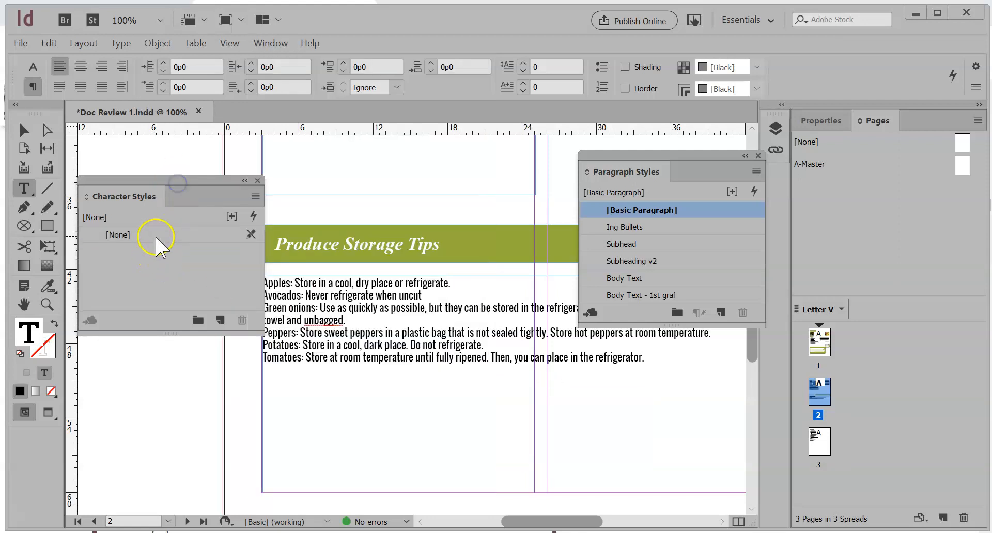
{"action": "left_click_drag", "start_coordinate": [209, 182], "coordinate": [207, 175]}
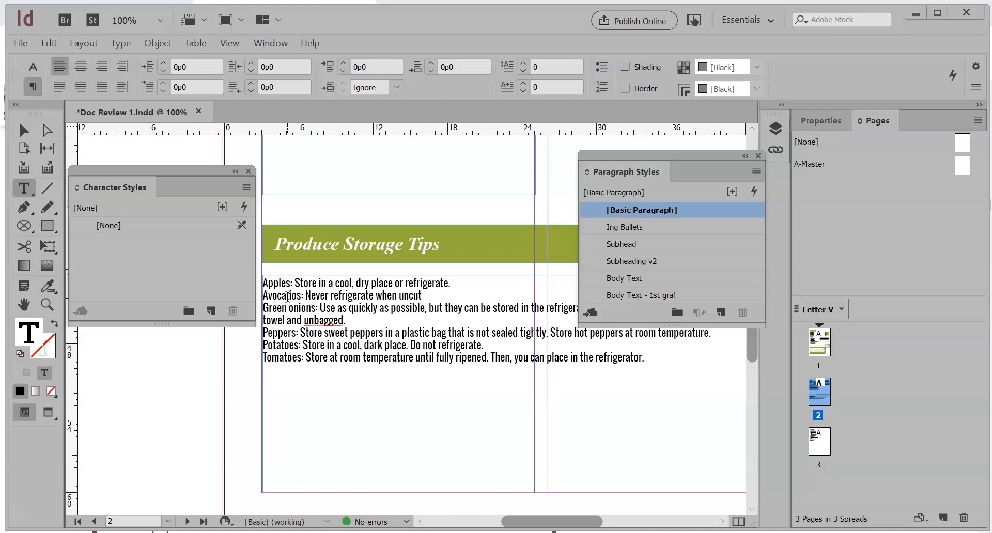
Format the word "Apples" in the produce tips as Bold, underlined, with the green fill C=75 M=5 Y=100 K=0
{"action": "double_click", "coordinate": [273, 282]}
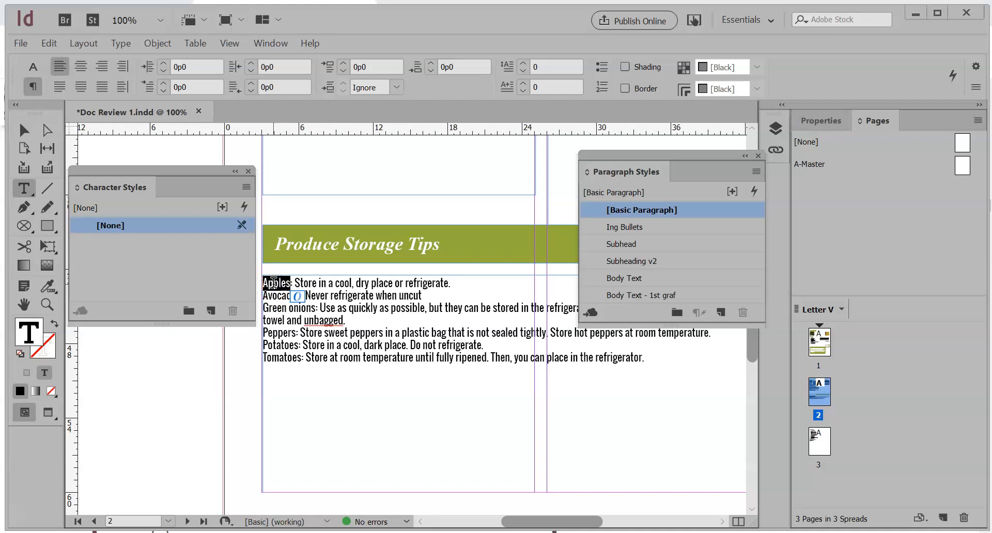
{"action": "left_click", "coordinate": [33, 68]}
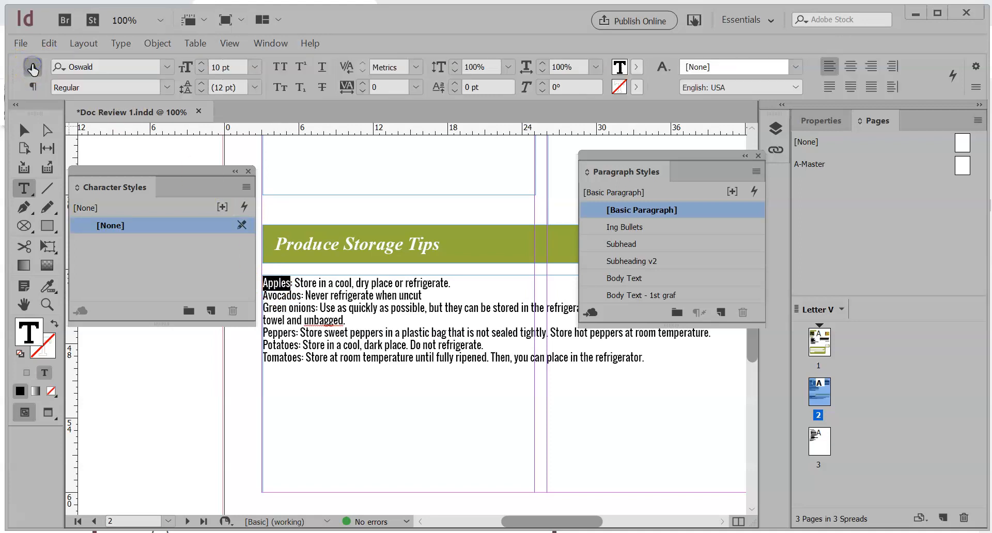
{"action": "left_click", "coordinate": [167, 86]}
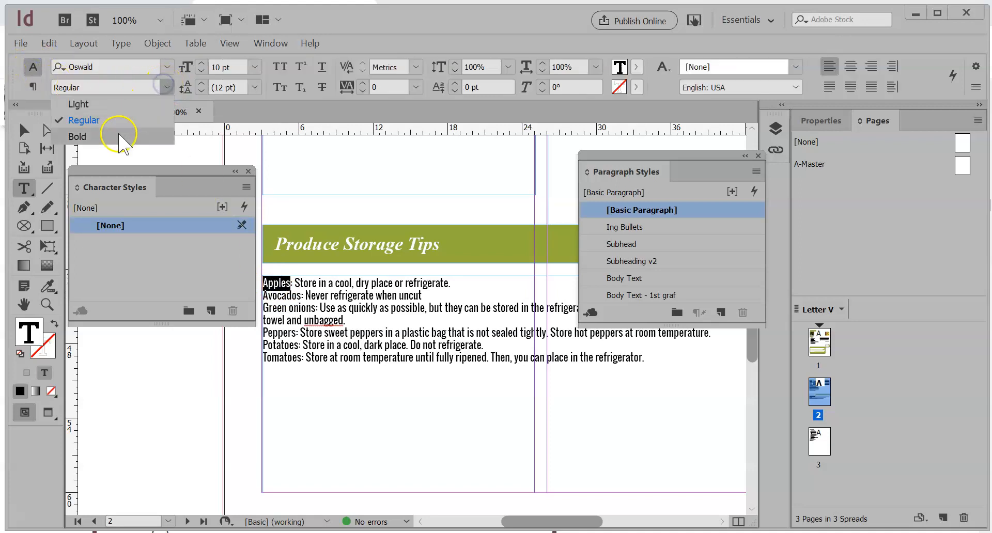
{"action": "left_click", "coordinate": [77, 136]}
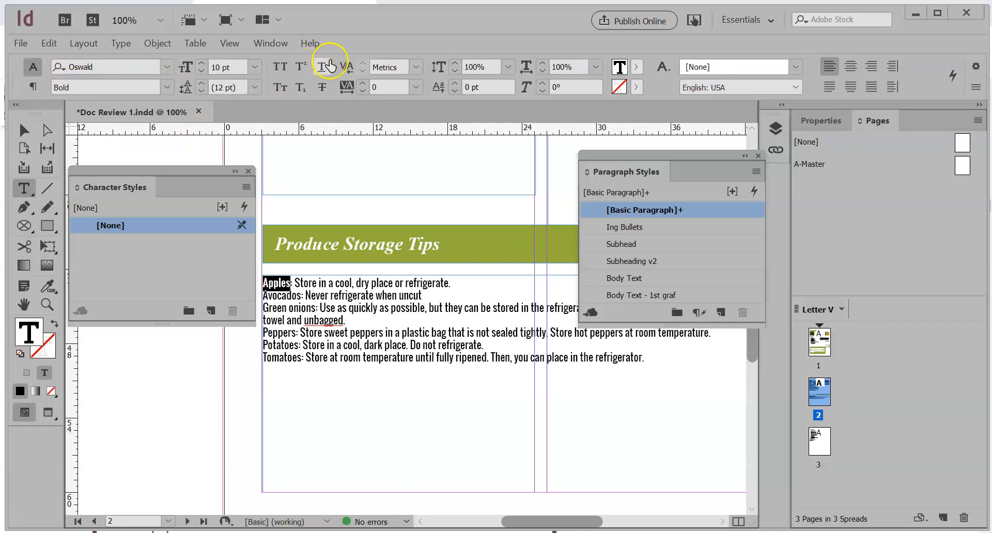
{"action": "left_click", "coordinate": [636, 68]}
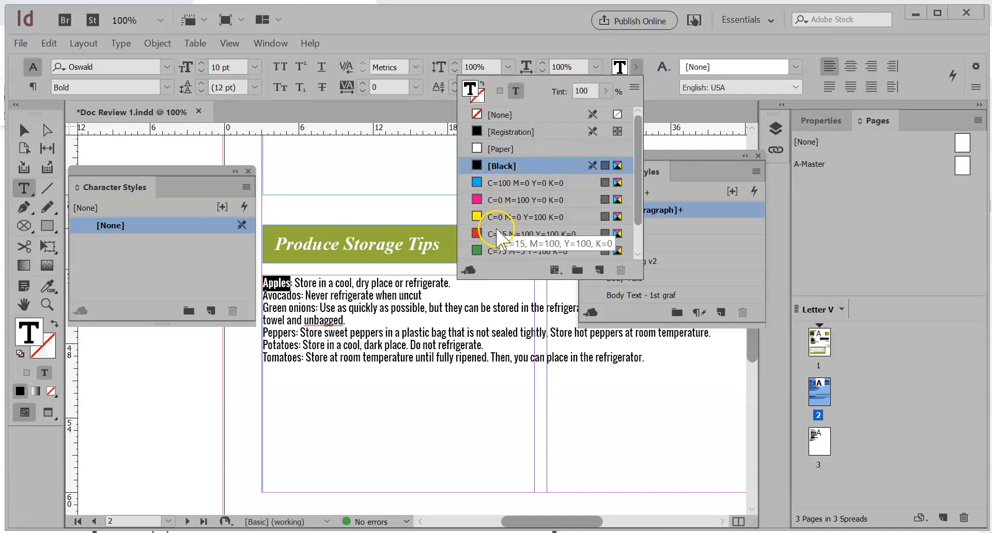
{"action": "left_click", "coordinate": [493, 251]}
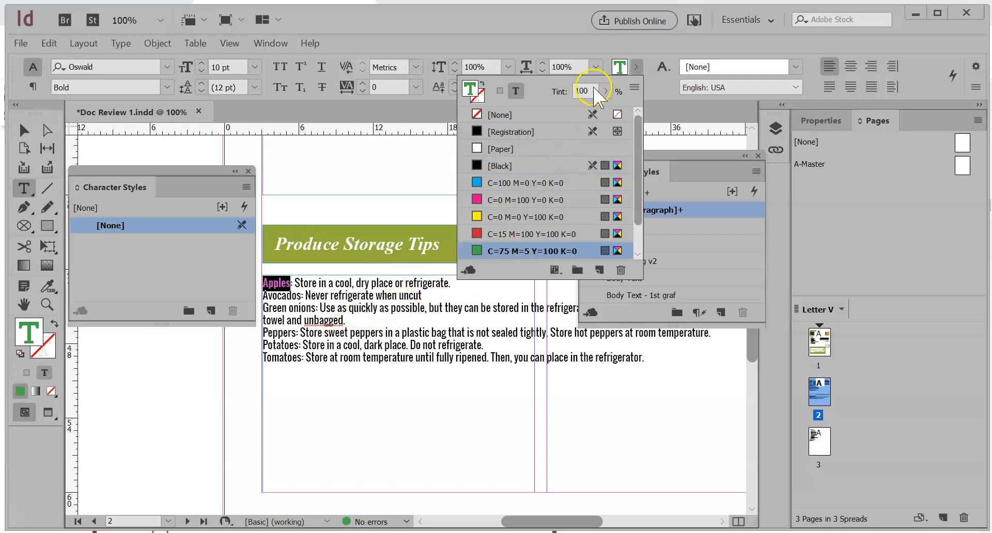
{"action": "left_click", "coordinate": [321, 67]}
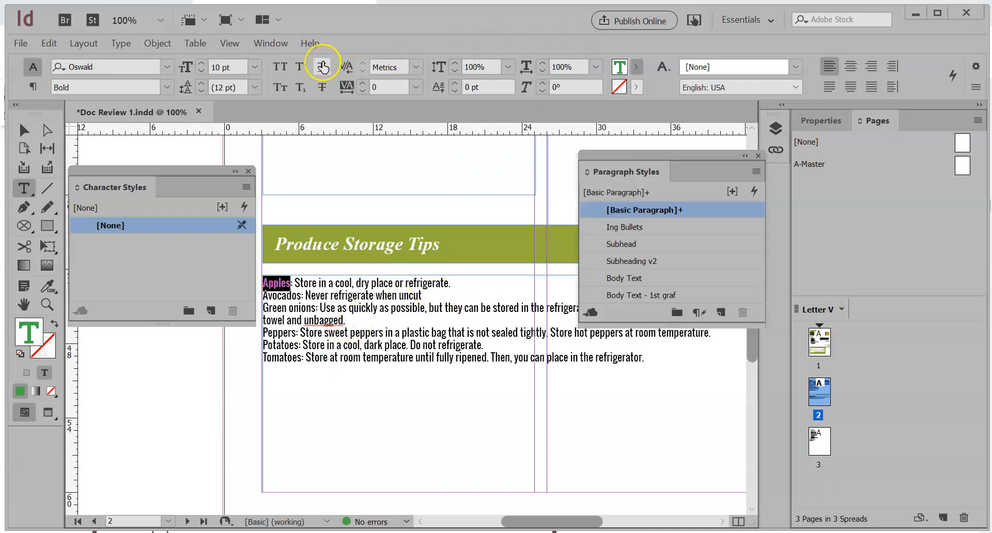
{"action": "left_click", "coordinate": [300, 351]}
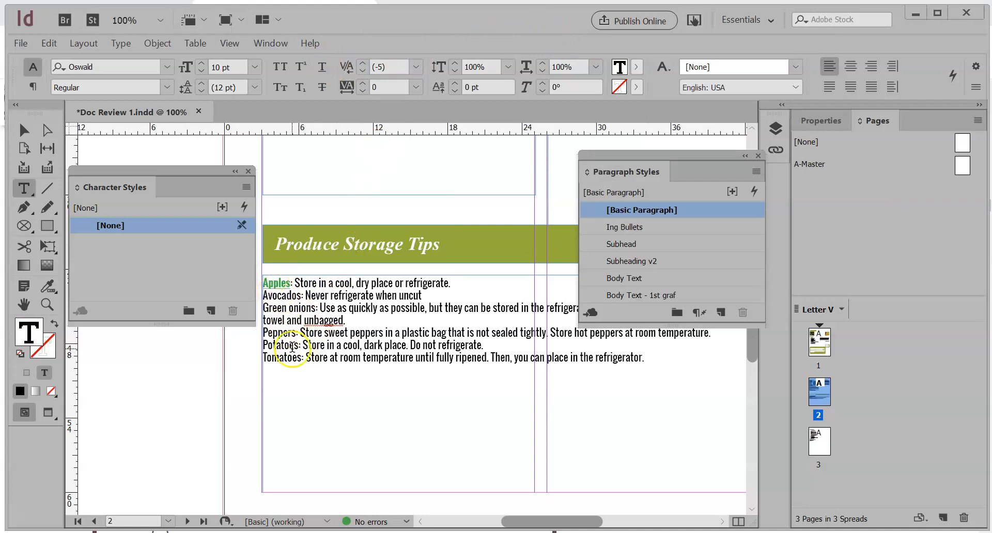
Start a new character style from the formatted word "Apples" and name it Bold Colored Produce Style
{"action": "double_click", "coordinate": [280, 284]}
{"action": "double_click", "coordinate": [275, 294]}
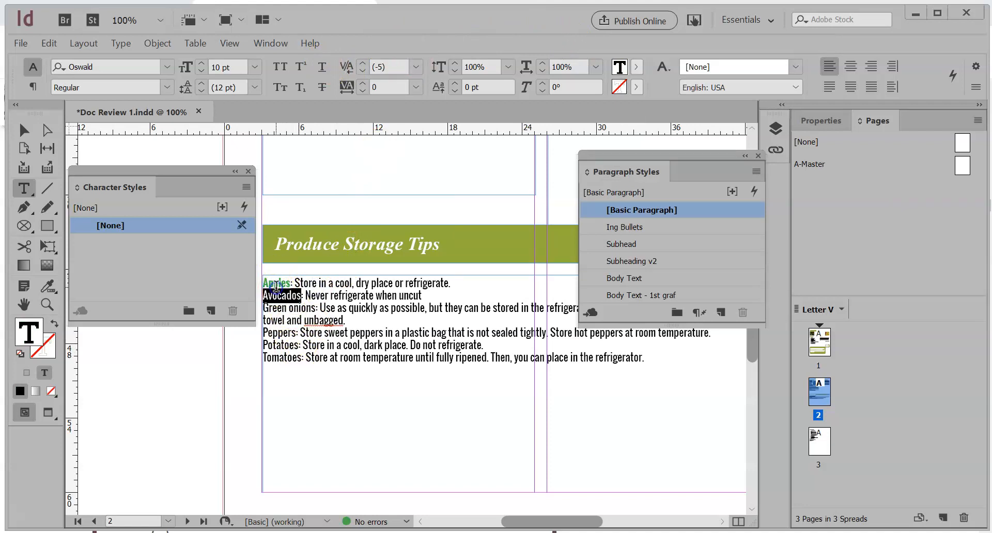
{"action": "left_click", "coordinate": [275, 281]}
{"action": "double_click", "coordinate": [275, 282]}
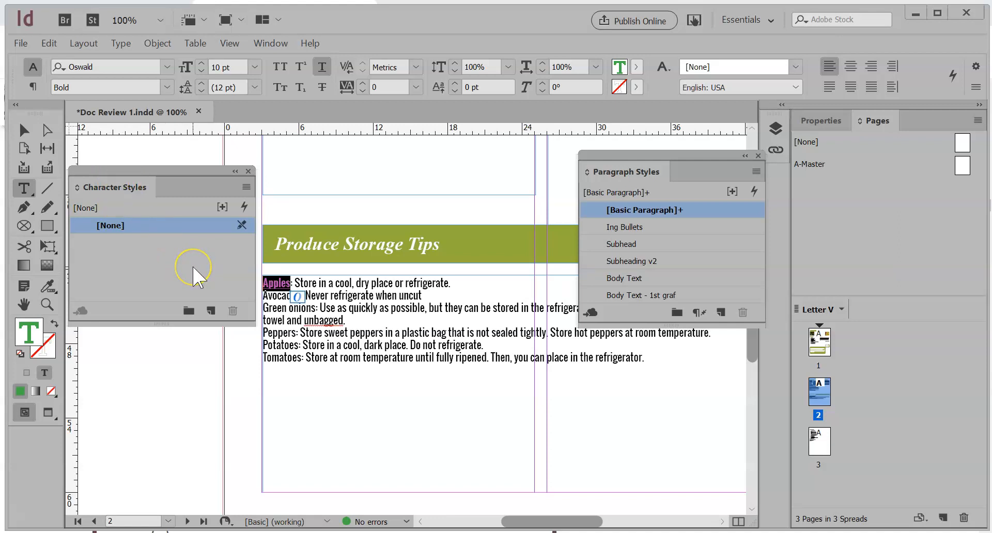
{"action": "left_click", "coordinate": [212, 312], "text": "alt"}
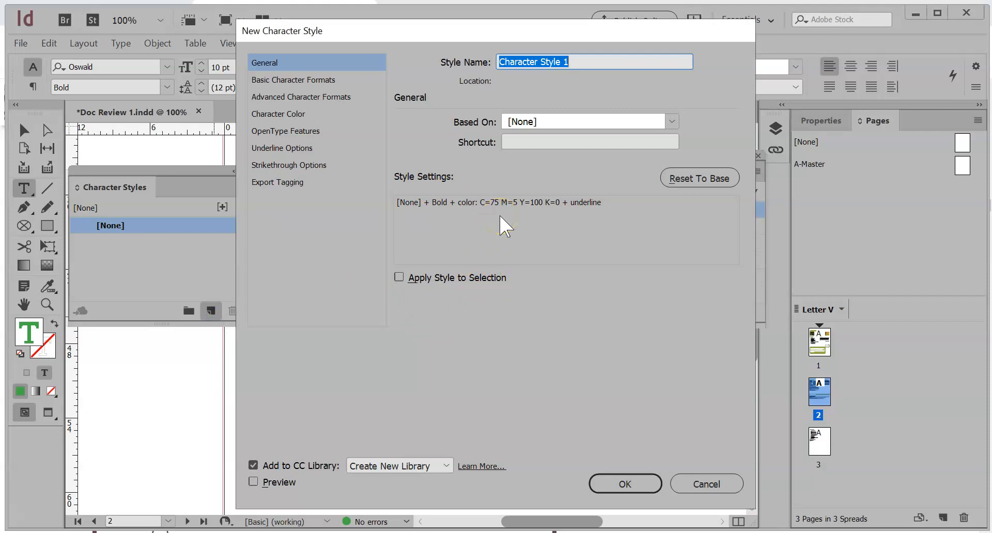
{"action": "type", "text": "Bold "}
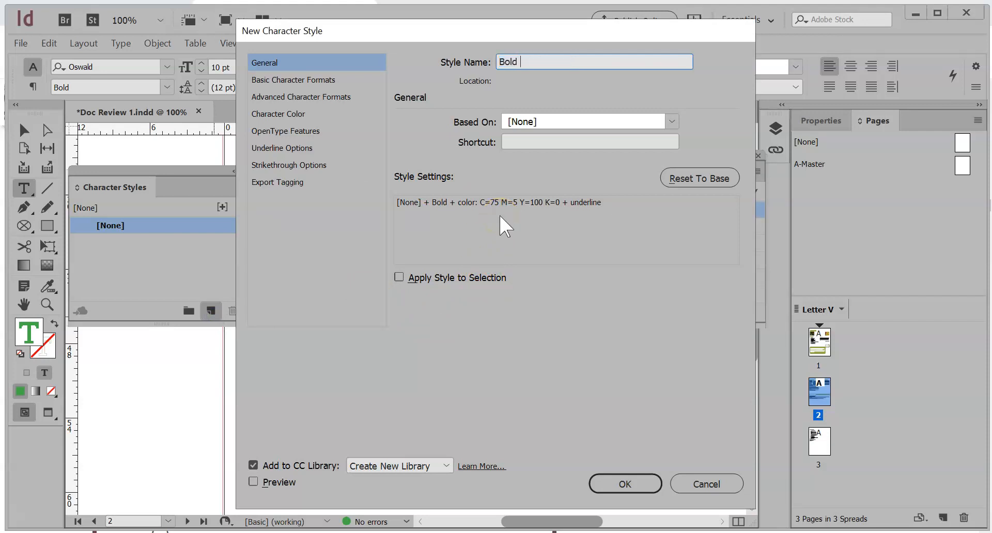
{"action": "type", "text": "Colored FProduce Style"}
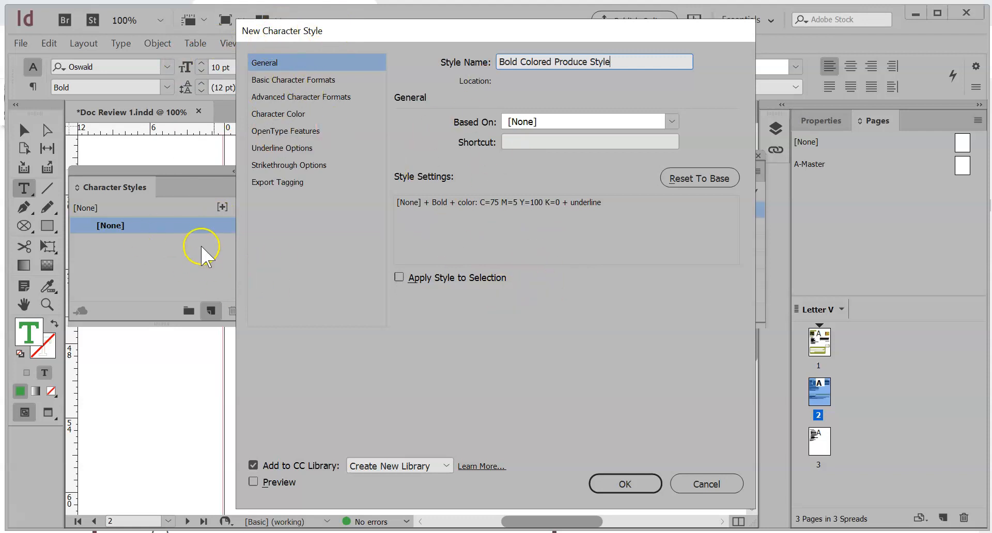
Enable Preview and Apply Style to Selection, exclude the new style from the CC Library, and create it
{"action": "left_click_drag", "start_coordinate": [394, 31], "coordinate": [624, 19]}
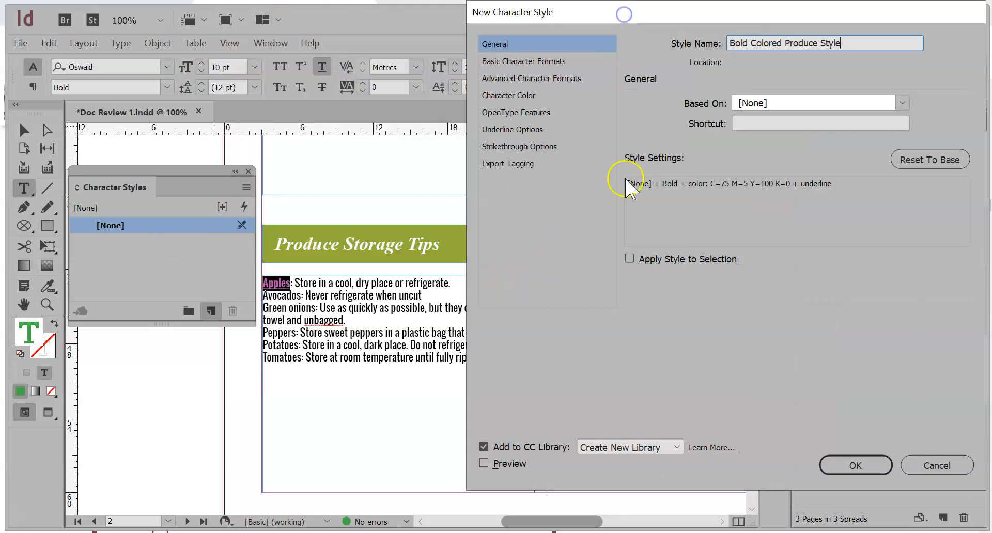
{"action": "left_click", "coordinate": [491, 466]}
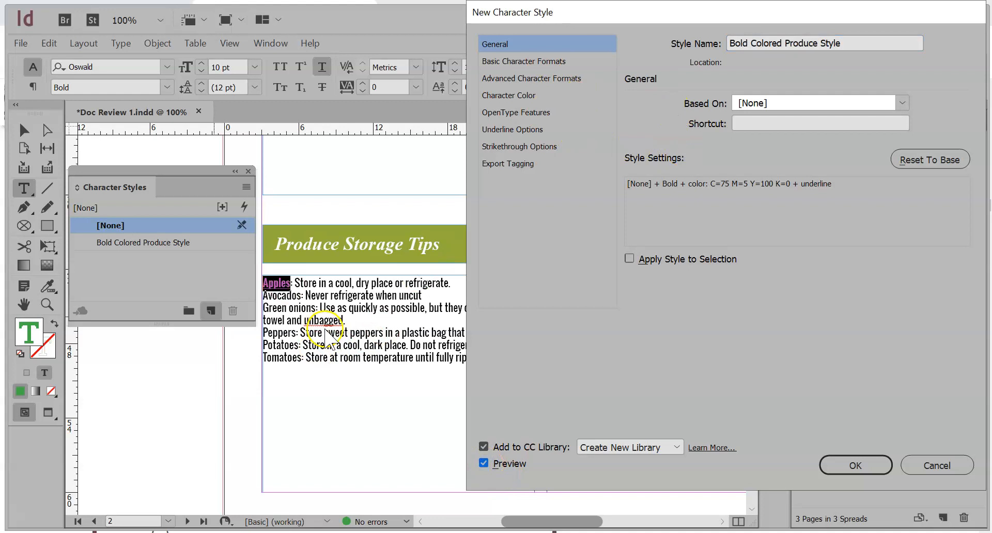
{"action": "left_click_drag", "start_coordinate": [613, 12], "coordinate": [562, 11]}
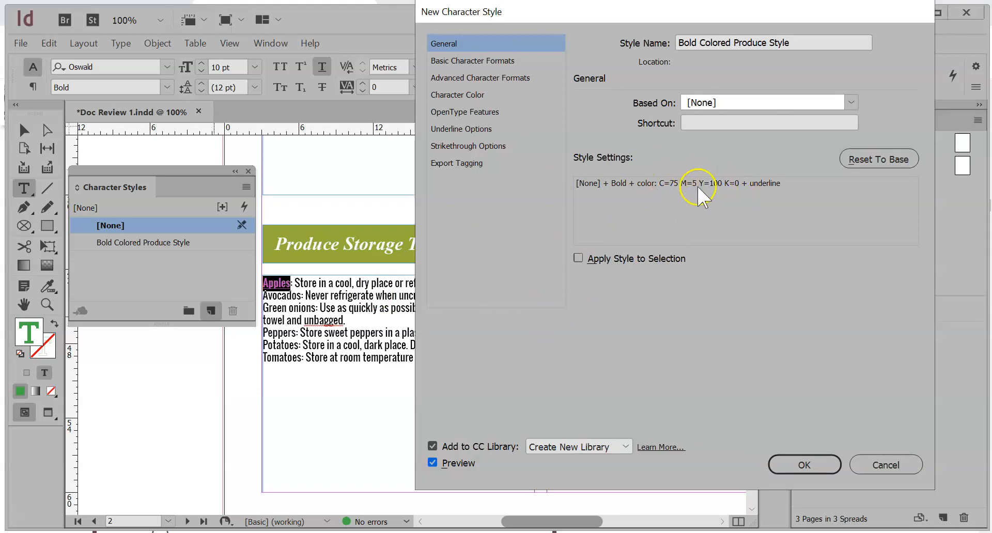
{"action": "left_click", "coordinate": [579, 259]}
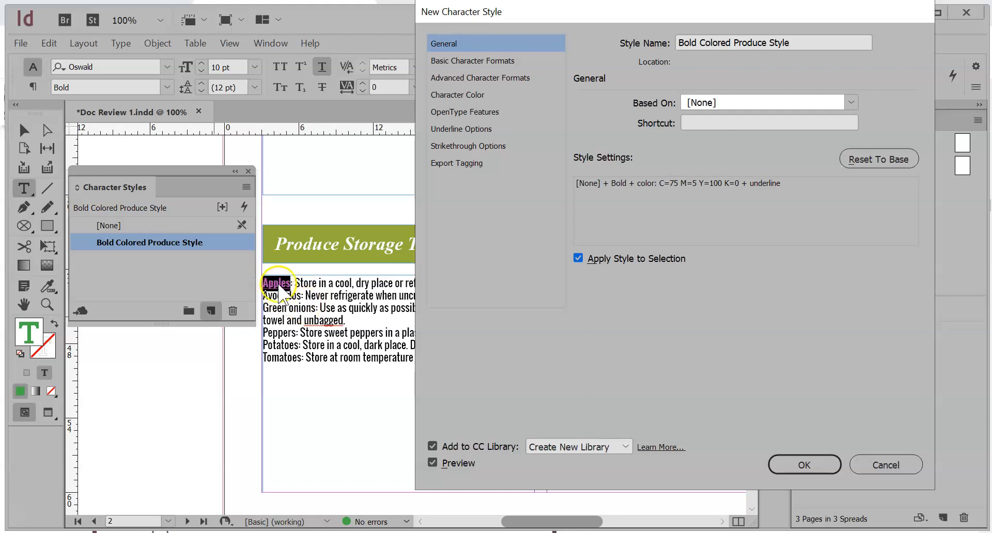
{"action": "left_click", "coordinate": [448, 447]}
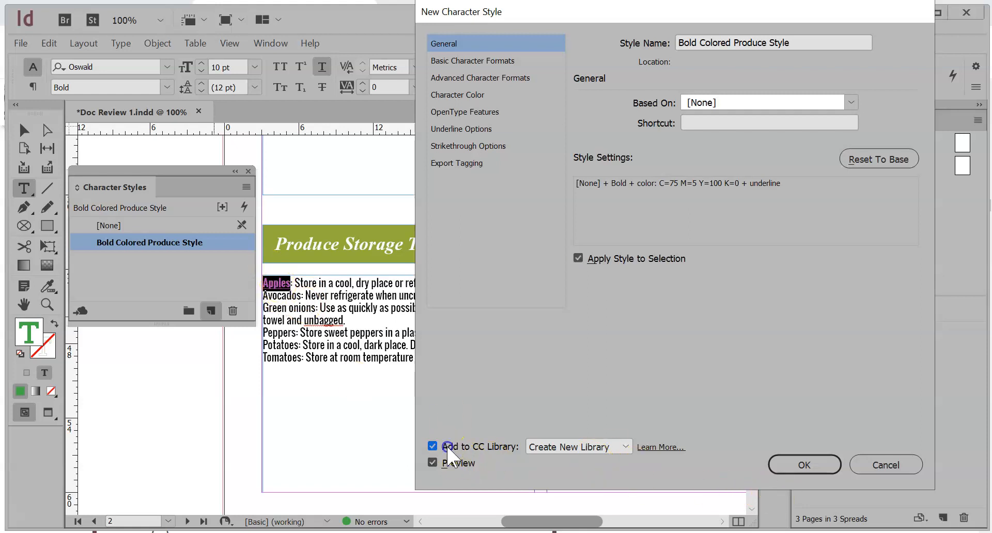
{"action": "left_click", "coordinate": [780, 464]}
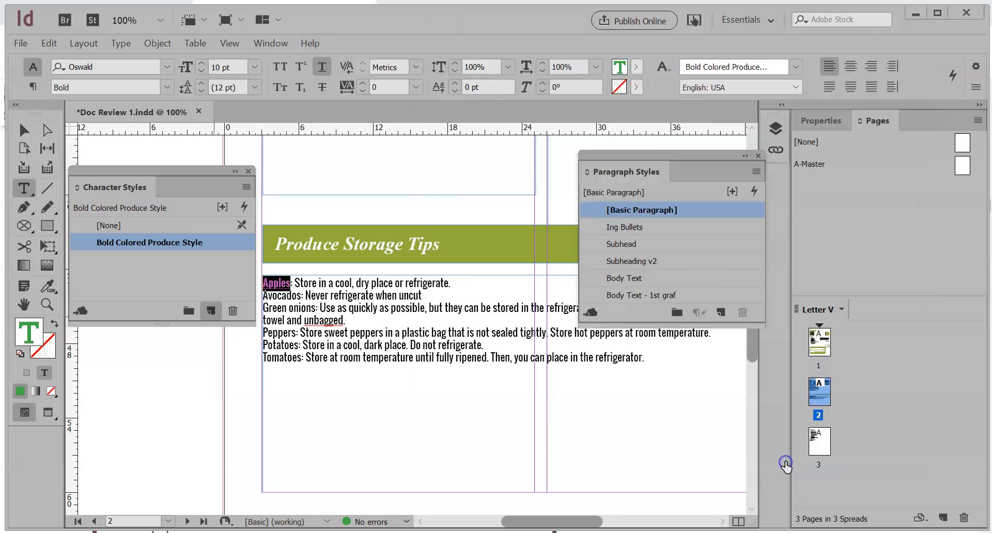
Apply the Bold Colored Produce Style character style to "Avocados" and "Green onions" in the storage tips
{"action": "left_click", "coordinate": [285, 301]}
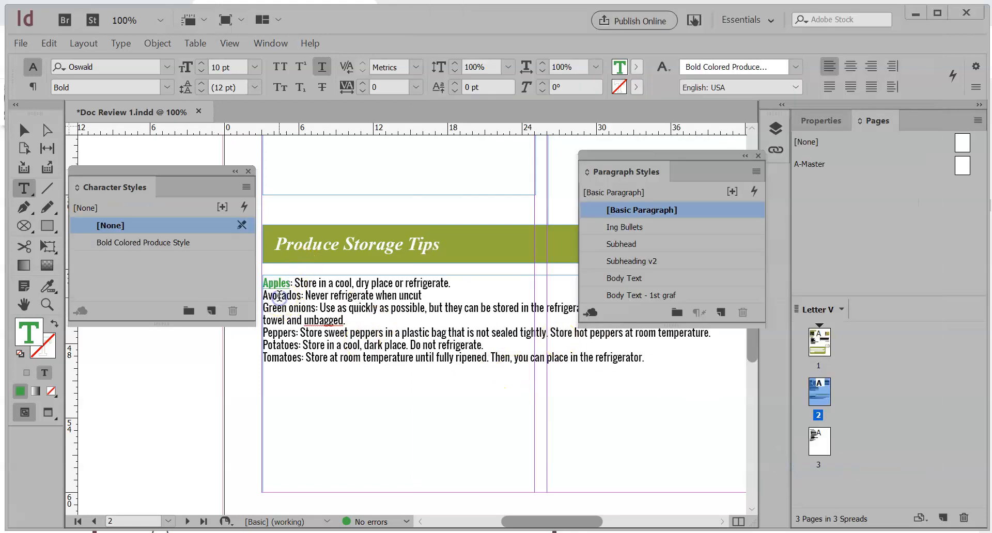
{"action": "left_click", "coordinate": [191, 242]}
{"action": "double_click", "coordinate": [284, 295]}
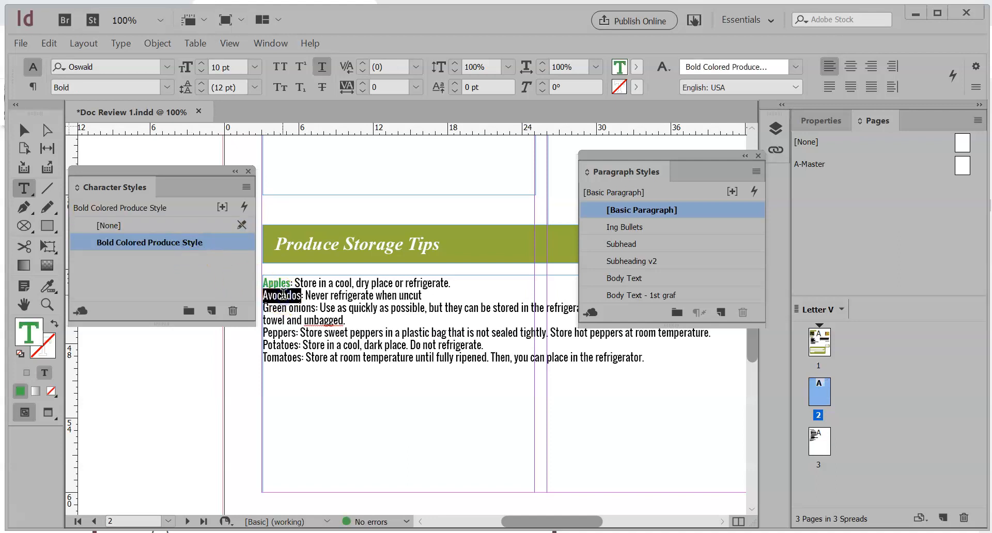
{"action": "left_click", "coordinate": [171, 243]}
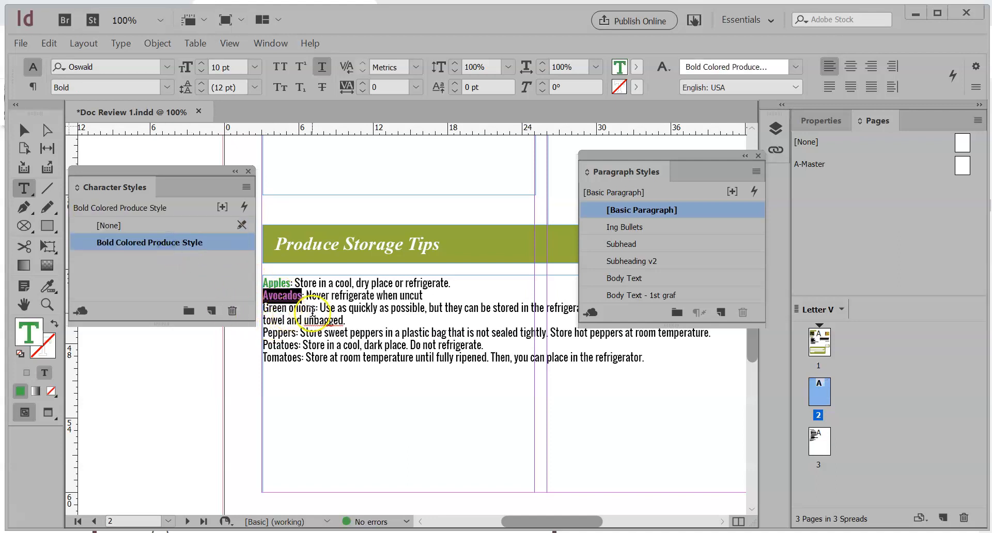
{"action": "left_click_drag", "start_coordinate": [312, 310], "coordinate": [262, 312]}
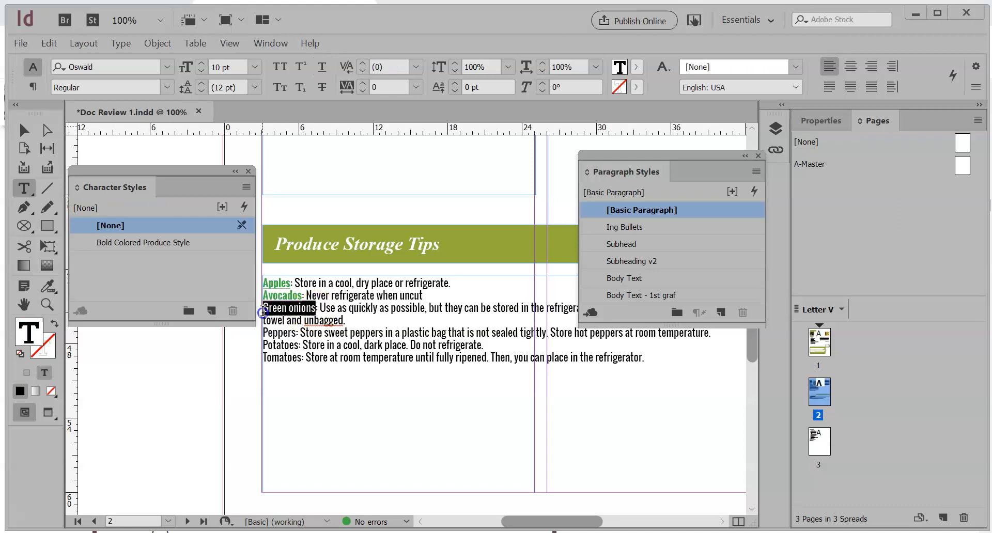
{"action": "left_click", "coordinate": [166, 243]}
Apply the Bold Colored Produce Style character style to "Peppers", "Potatoes" and "Tomatoes" in the storage tips
{"action": "left_click", "coordinate": [282, 330]}
{"action": "double_click", "coordinate": [282, 331]}
{"action": "left_click", "coordinate": [204, 245]}
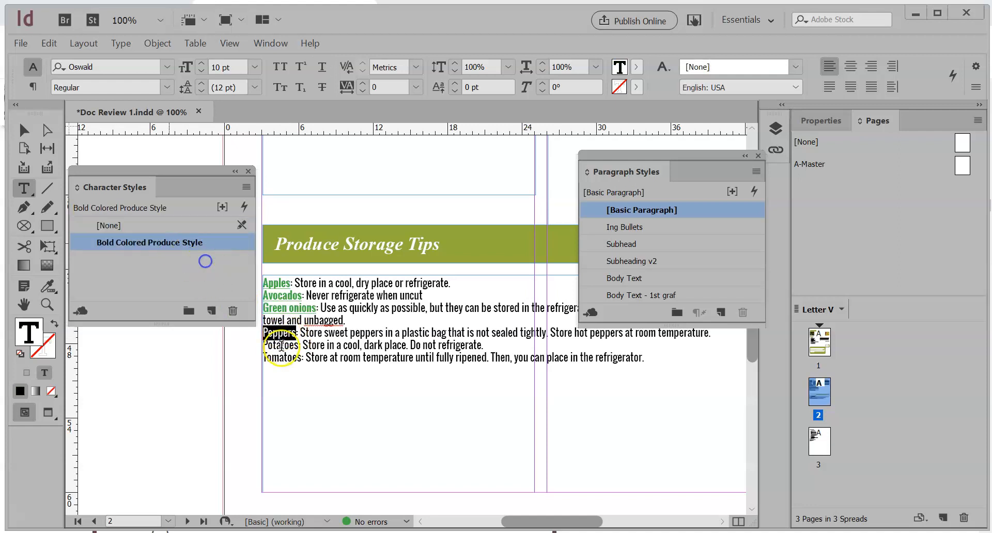
{"action": "double_click", "coordinate": [281, 345]}
{"action": "left_click", "coordinate": [181, 242]}
{"action": "double_click", "coordinate": [274, 357]}
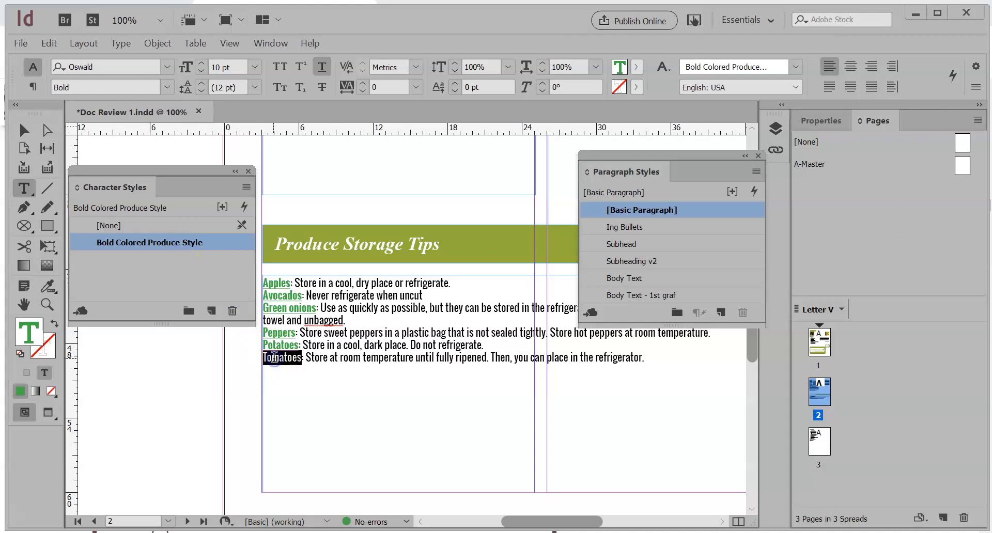
{"action": "left_click", "coordinate": [187, 241]}
{"action": "left_click", "coordinate": [360, 356]}
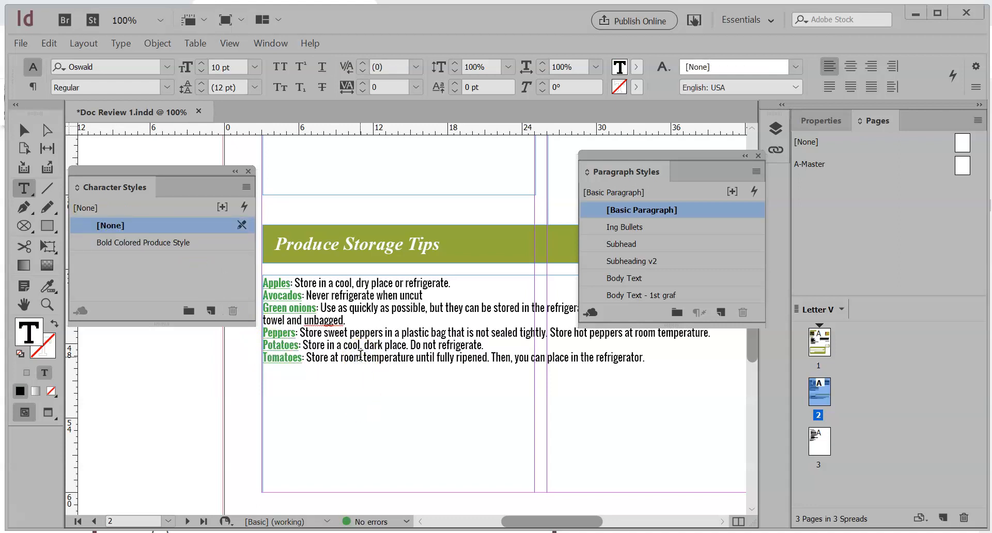
Edit the Bold Colored Produce Style character style and turn off Underline in its basic character formats
{"action": "left_click", "coordinate": [272, 295]}
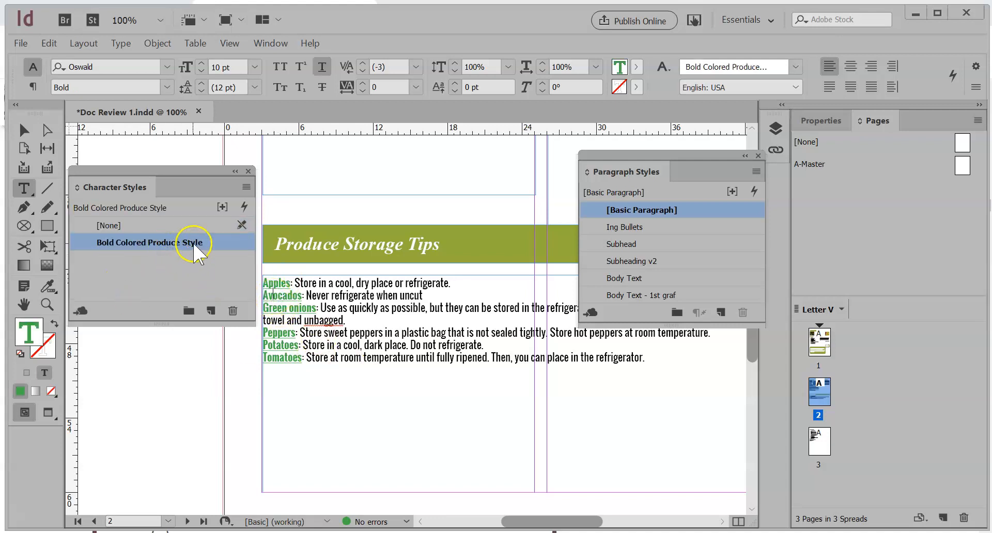
{"action": "right_click", "coordinate": [192, 243]}
{"action": "double_click", "coordinate": [194, 247]}
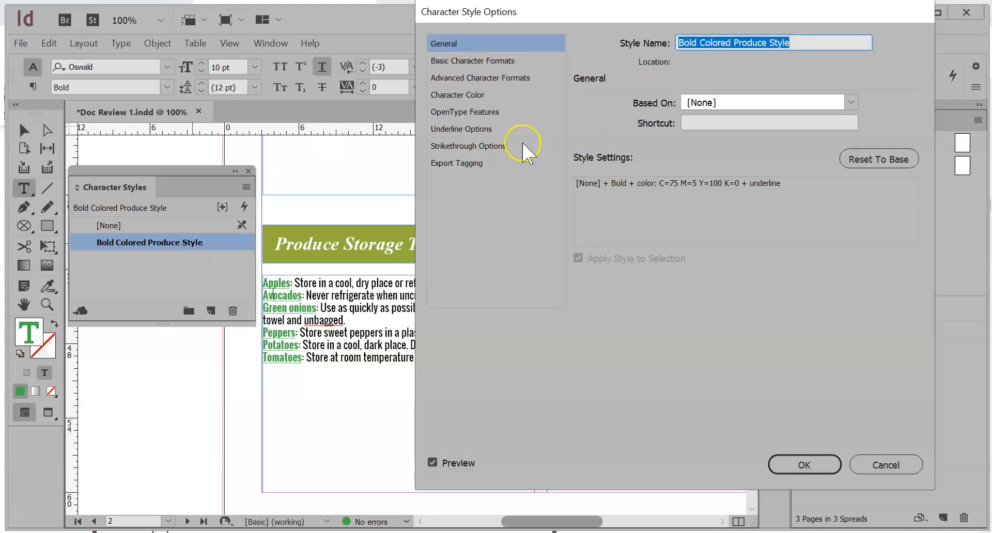
{"action": "left_click", "coordinate": [509, 61]}
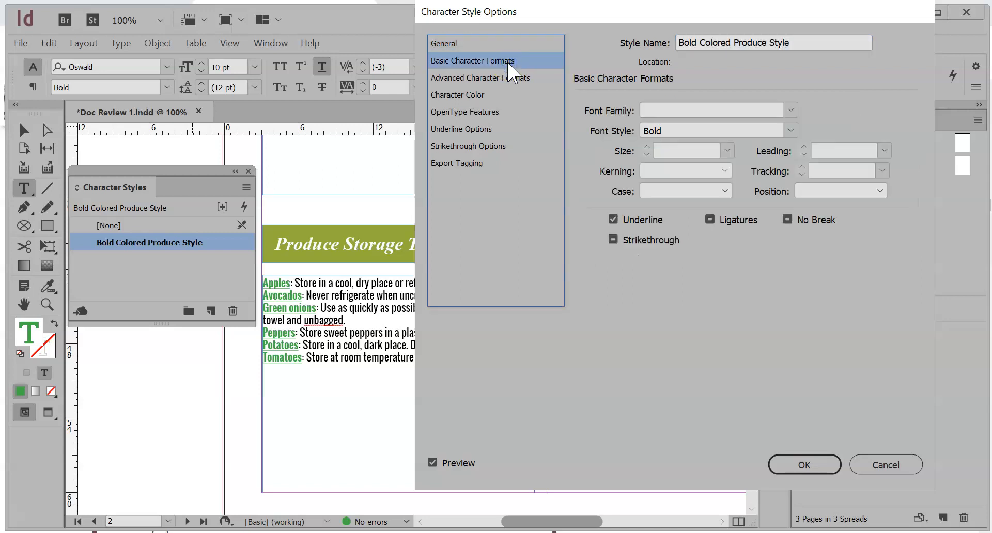
{"action": "left_click", "coordinate": [796, 115]}
{"action": "left_click", "coordinate": [613, 220]}
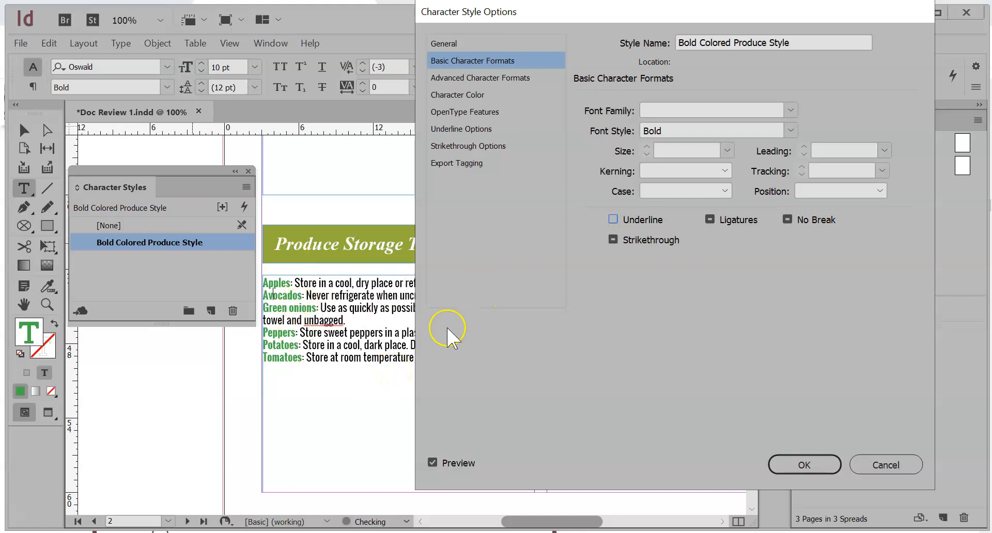
Set the Bold Colored Produce Style's character color to Harvest Valley Green and save the style changes
{"action": "left_click", "coordinate": [496, 96]}
{"action": "left_click_drag", "start_coordinate": [863, 189], "coordinate": [847, 134]}
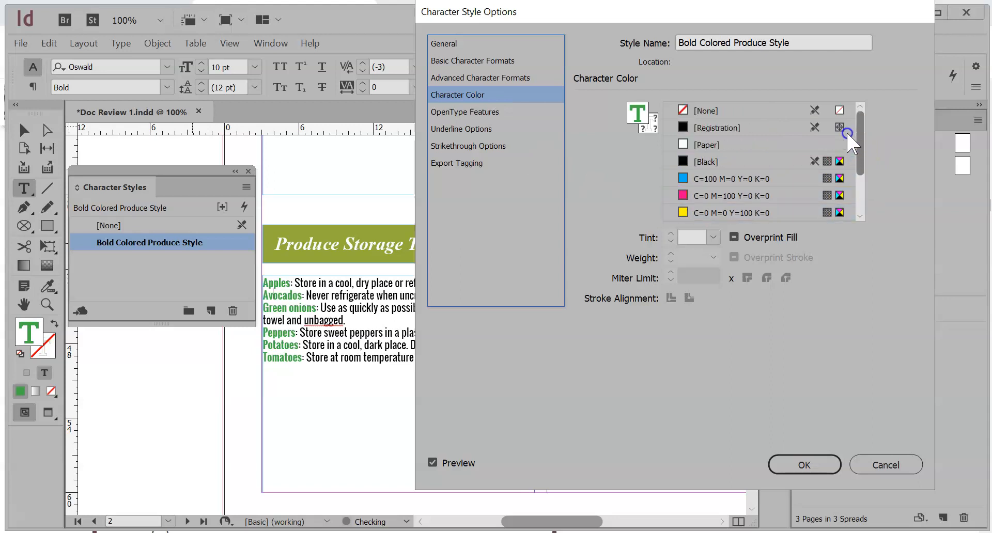
{"action": "left_click", "coordinate": [707, 178]}
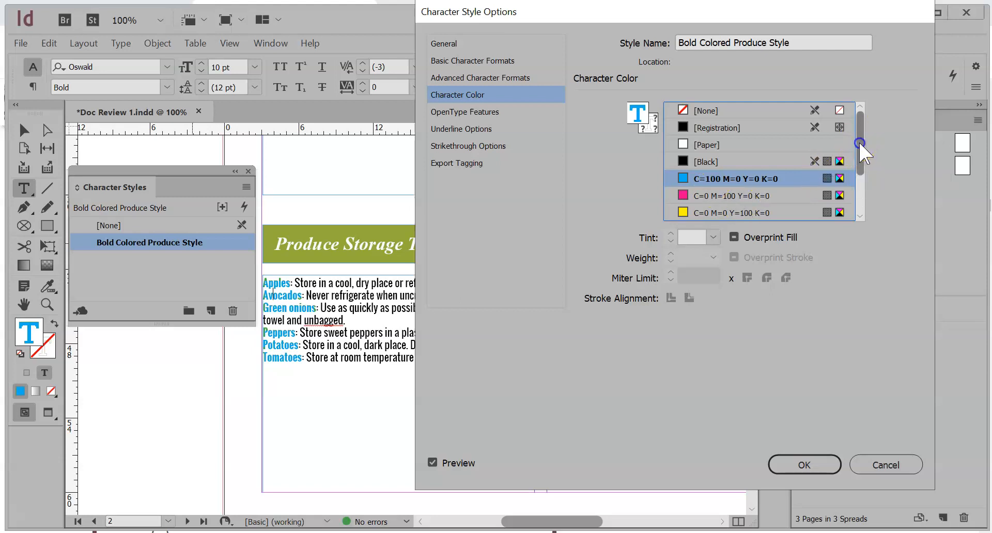
{"action": "left_click_drag", "start_coordinate": [859, 144], "coordinate": [862, 184]}
{"action": "left_click", "coordinate": [710, 214]}
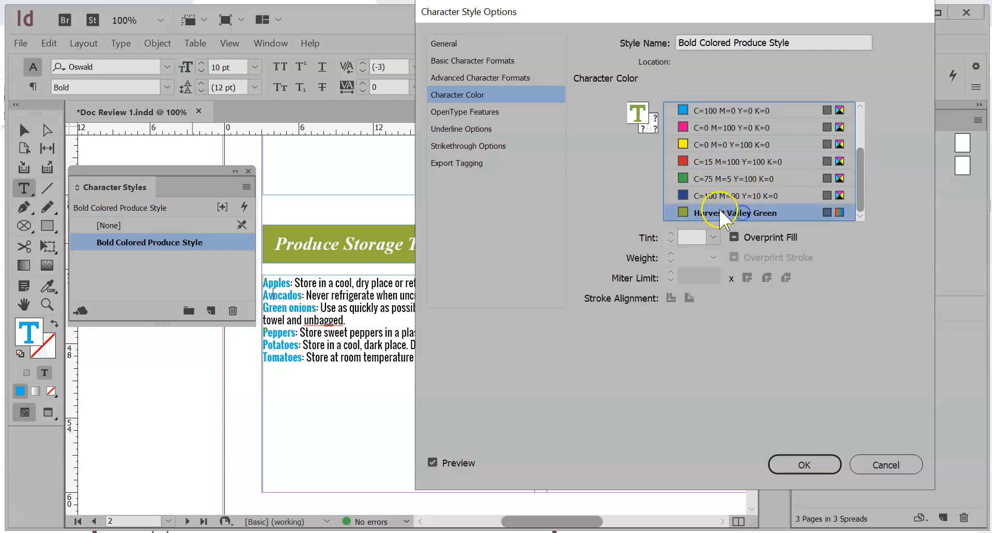
{"action": "left_click", "coordinate": [797, 459]}
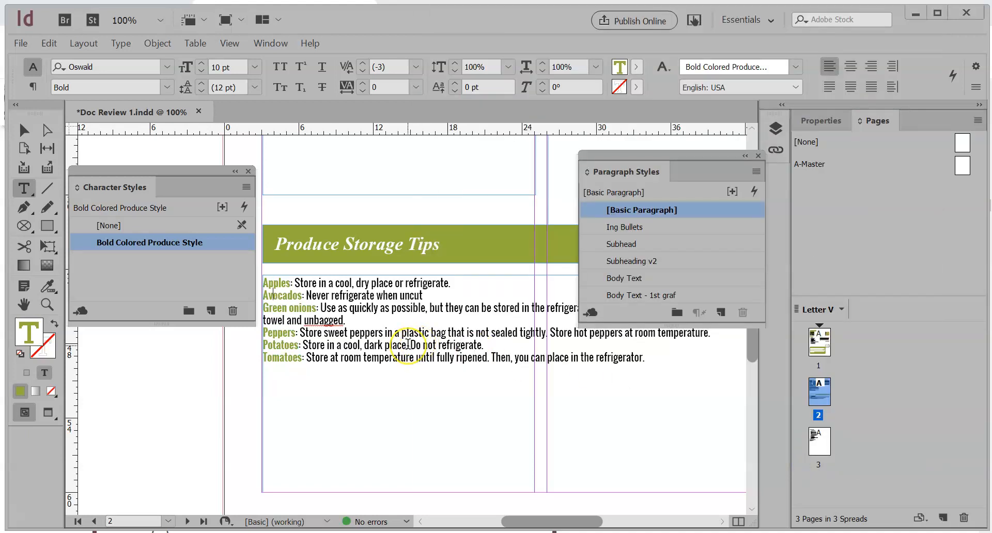
Make the word "blueberries" in the first sentence of the Nutrition Corner article bold
{"action": "scroll", "coordinate": [413, 342], "scroll_direction": "up", "scroll_amount": 3}
{"action": "scroll", "coordinate": [408, 344], "scroll_direction": "up", "scroll_amount": 7}
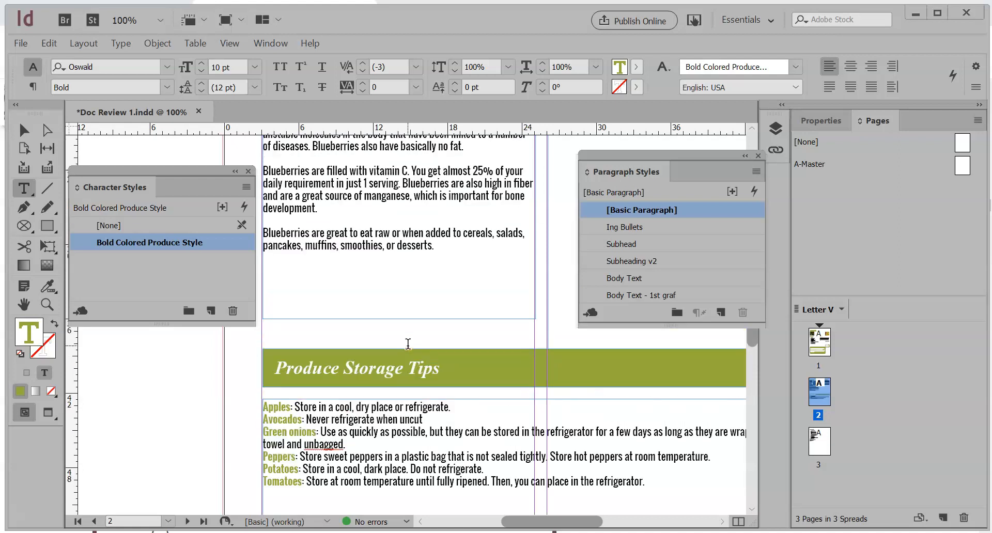
{"action": "scroll", "coordinate": [409, 344], "scroll_direction": "up", "scroll_amount": 2}
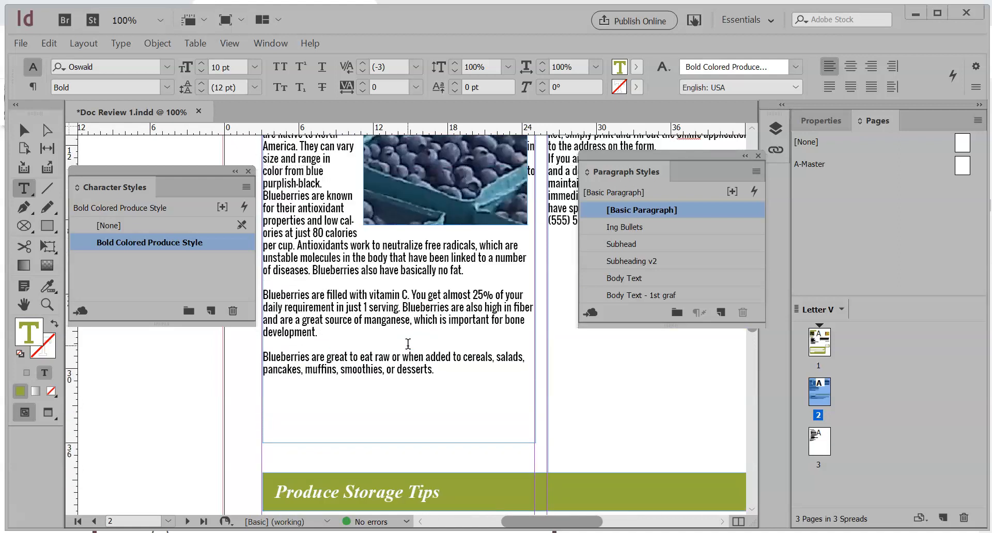
{"action": "scroll", "coordinate": [408, 344], "scroll_direction": "up", "scroll_amount": 5}
{"action": "left_click", "coordinate": [293, 282]}
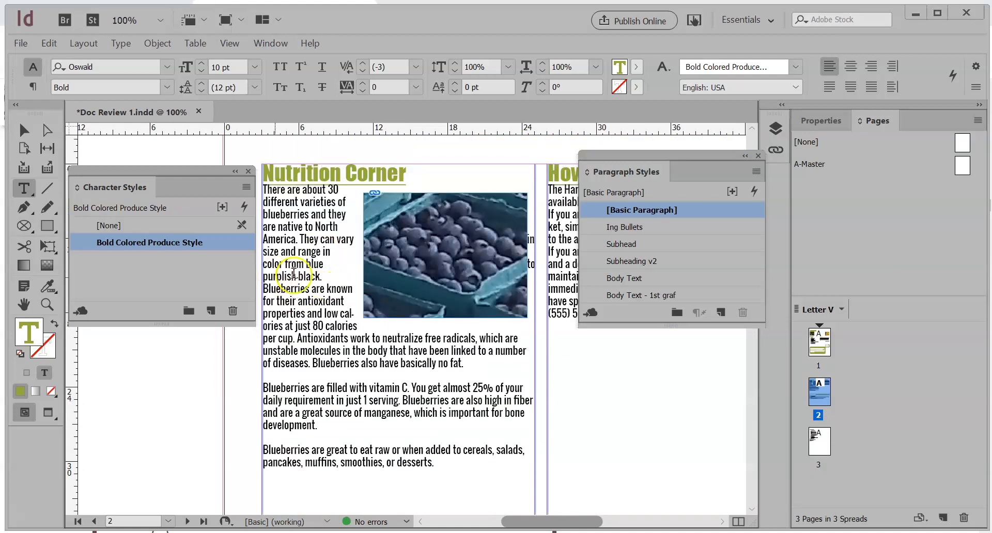
{"action": "left_click", "coordinate": [349, 299]}
{"action": "left_click", "coordinate": [364, 266]}
{"action": "left_click", "coordinate": [328, 278]}
{"action": "left_click", "coordinate": [302, 271]}
{"action": "double_click", "coordinate": [281, 216]}
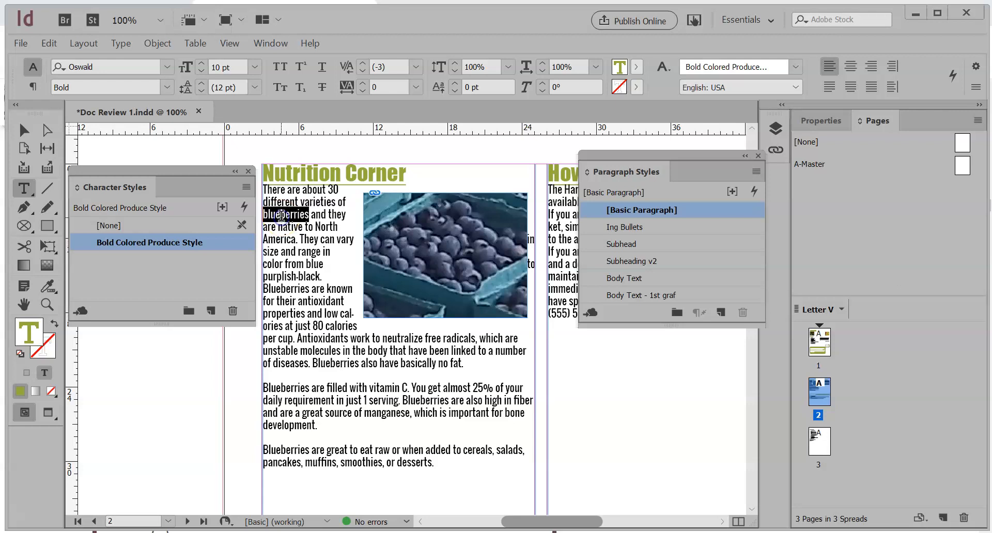
{"action": "left_click", "coordinate": [167, 87]}
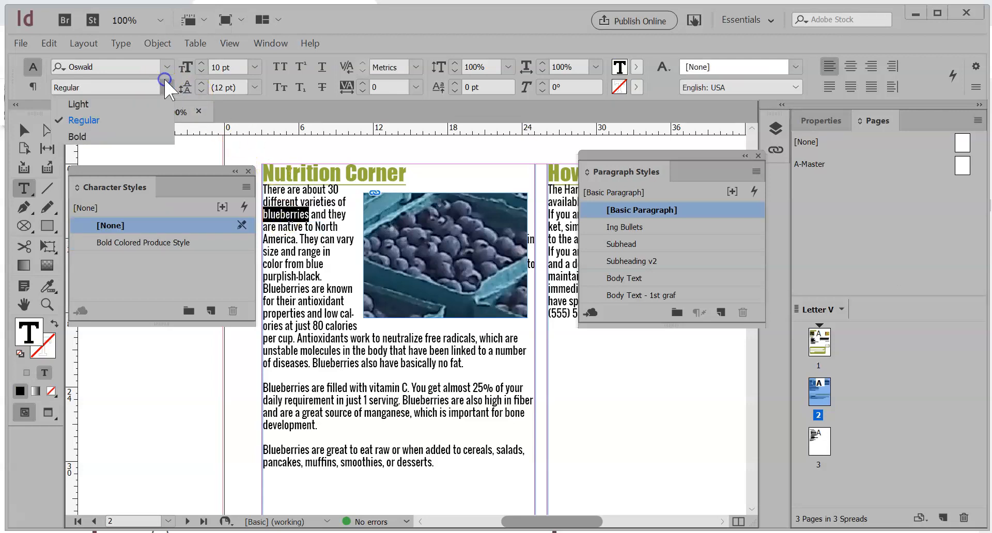
{"action": "left_click", "coordinate": [97, 133]}
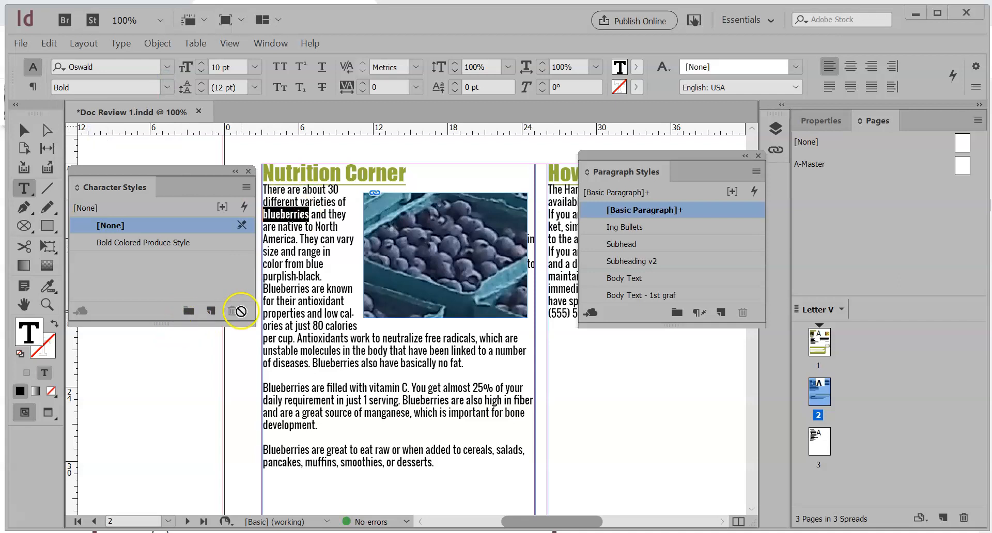
Create a character style named "bold blueberries" from the selected word and deselect the word
{"action": "left_click", "coordinate": [211, 311], "text": "alt"}
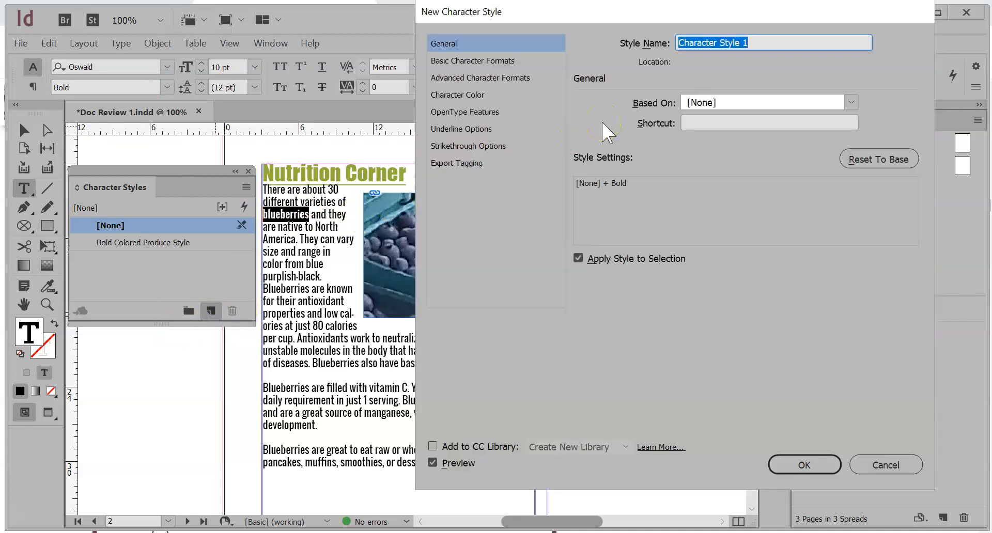
{"action": "type", "text": "bold blueberries"}
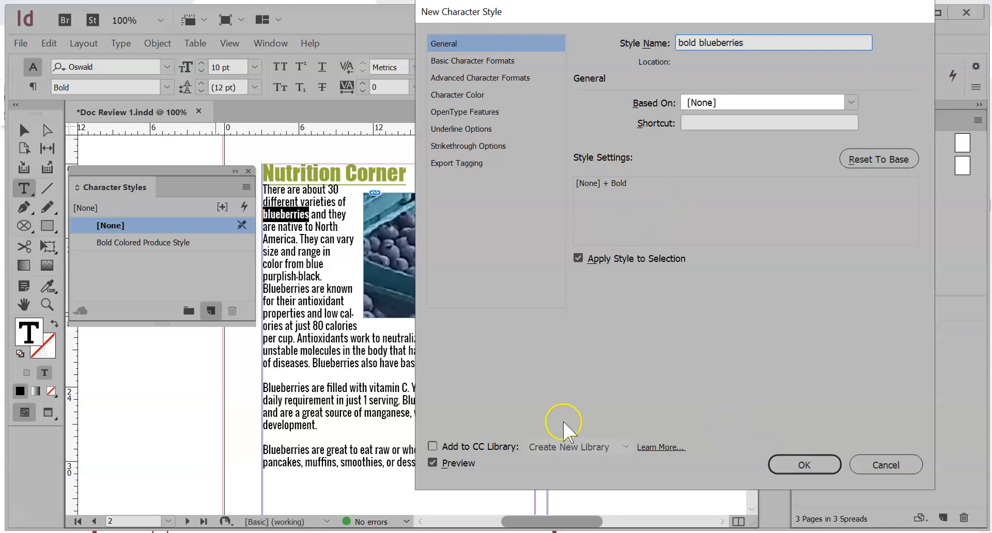
{"action": "left_click", "coordinate": [804, 464]}
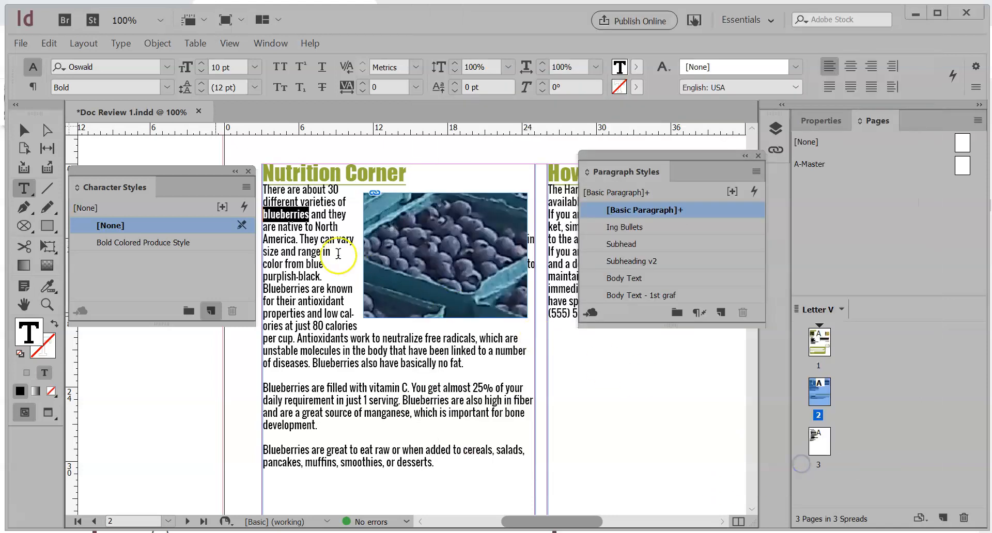
{"action": "left_click", "coordinate": [312, 242]}
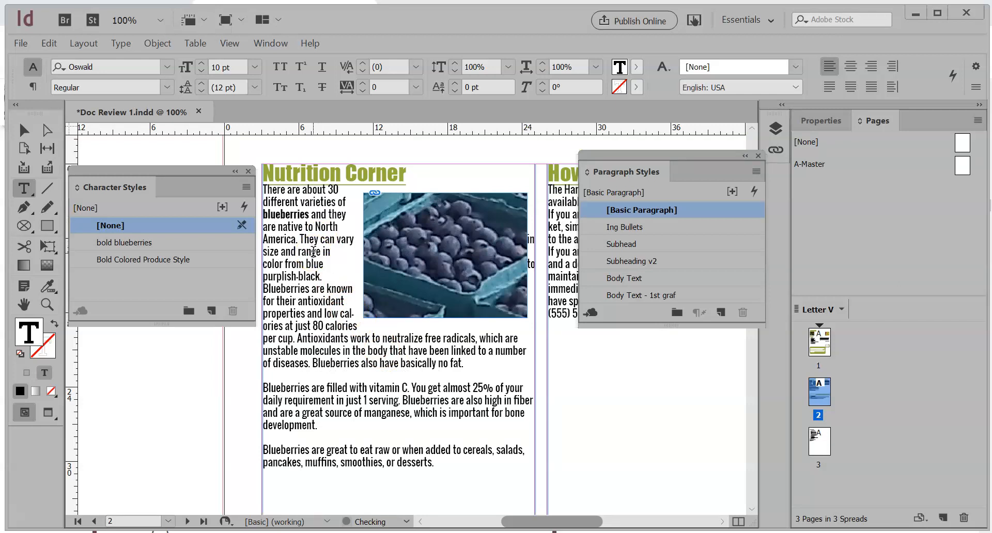
Start a Find/Change text search in the Nutrition Corner story with "blueberries" as the text to find
{"action": "key", "text": "ctrl"}
{"action": "key", "text": "ctrl+f"}
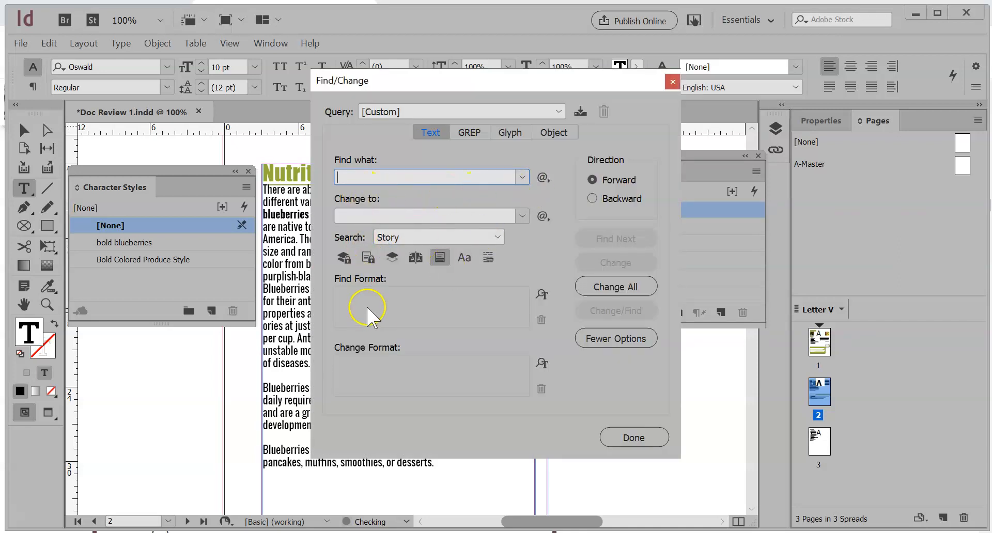
{"action": "left_click", "coordinate": [351, 176]}
{"action": "type", "text": "blueberries"}
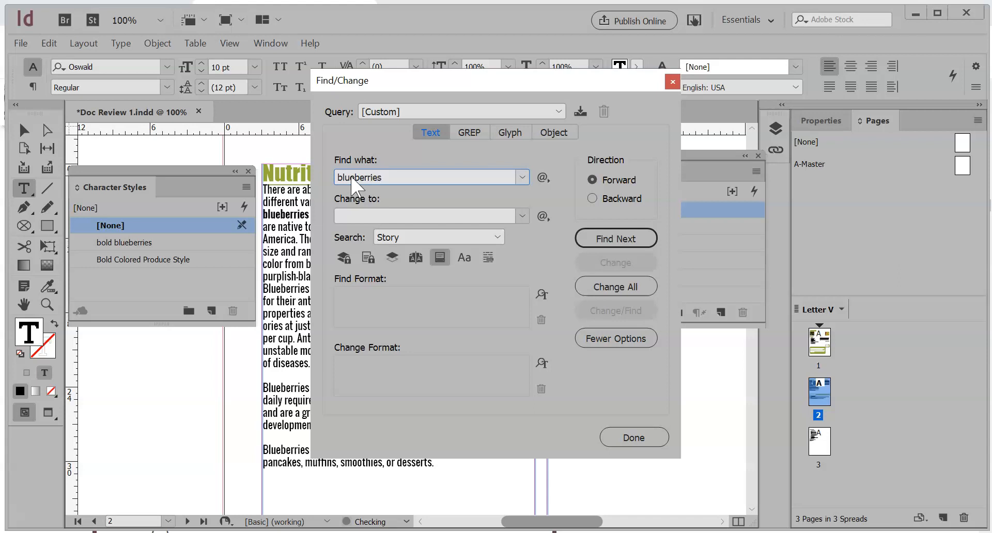
Set the Find/Change replacement format to the "bold blueberries" character style
{"action": "left_click", "coordinate": [544, 365]}
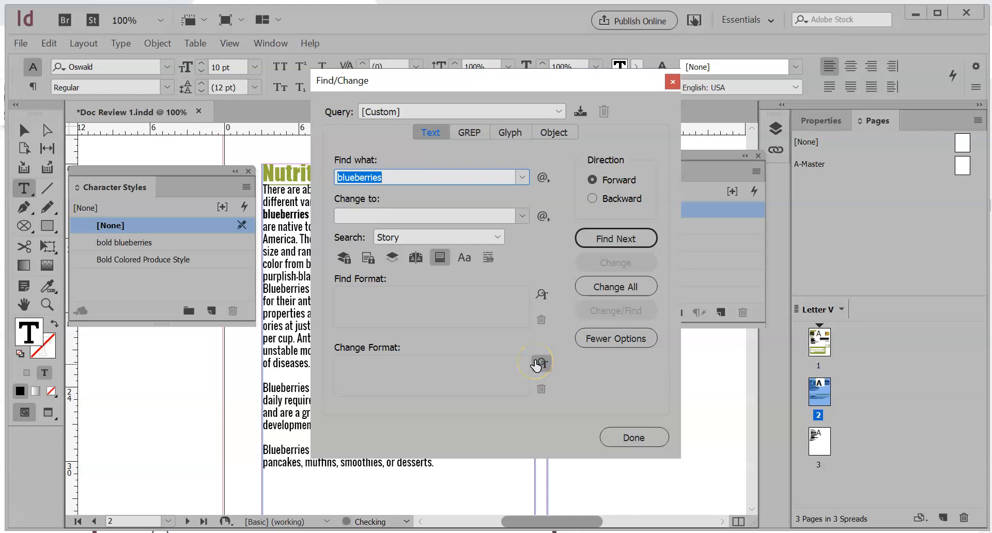
{"action": "left_click", "coordinate": [537, 364]}
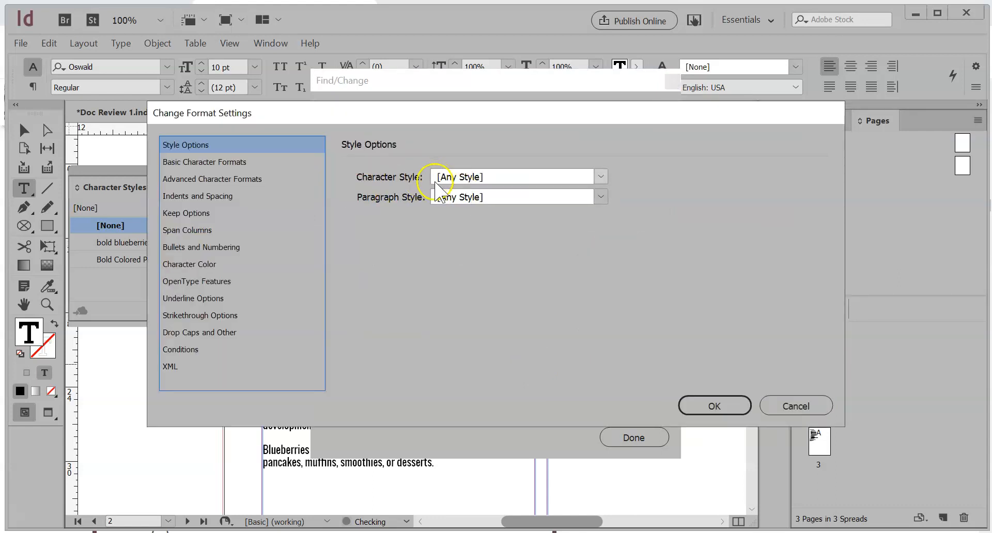
{"action": "left_click", "coordinate": [458, 176]}
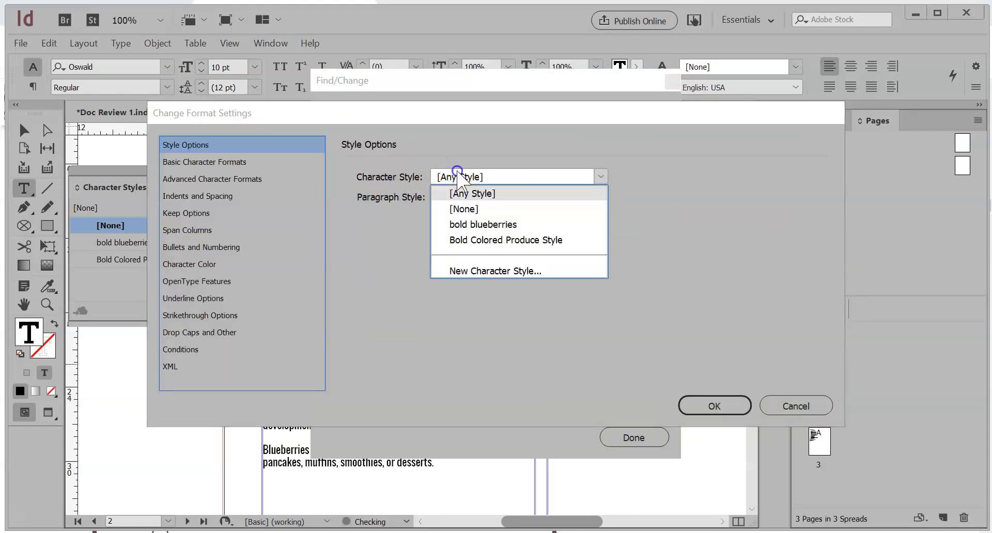
{"action": "left_click", "coordinate": [475, 226]}
{"action": "left_click", "coordinate": [699, 408]}
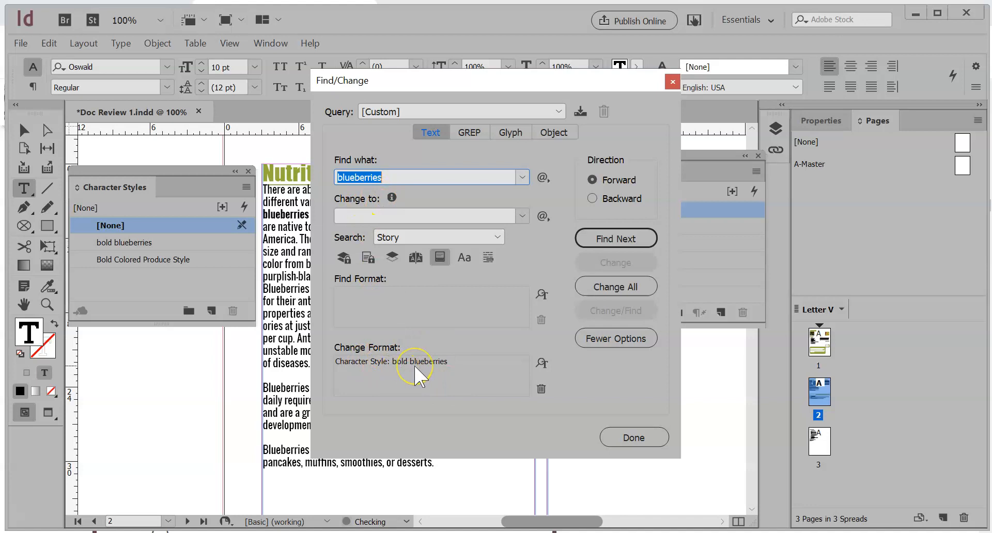
Apply the format change to all occurrences of "blueberries" in the story and close Find/Change
{"action": "left_click", "coordinate": [614, 287]}
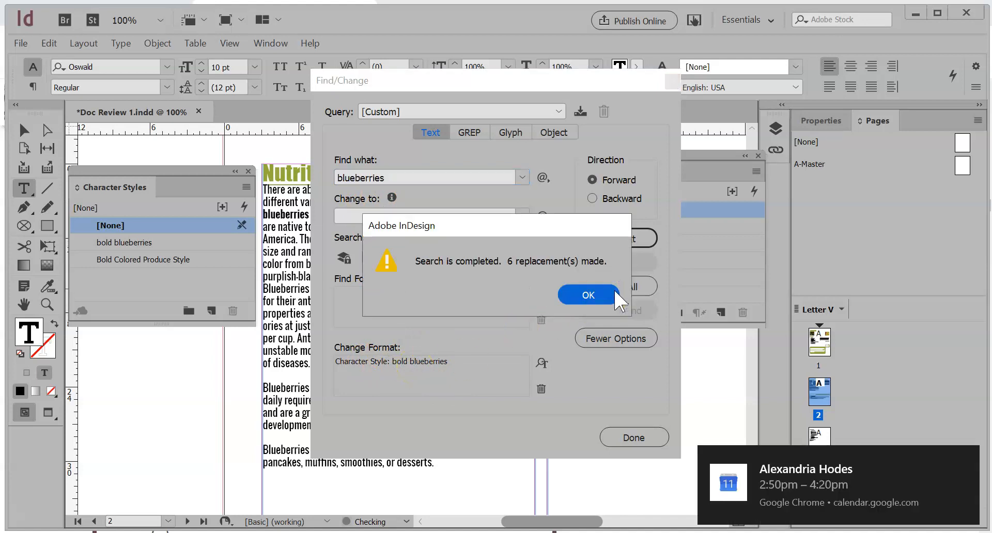
{"action": "left_click", "coordinate": [587, 290]}
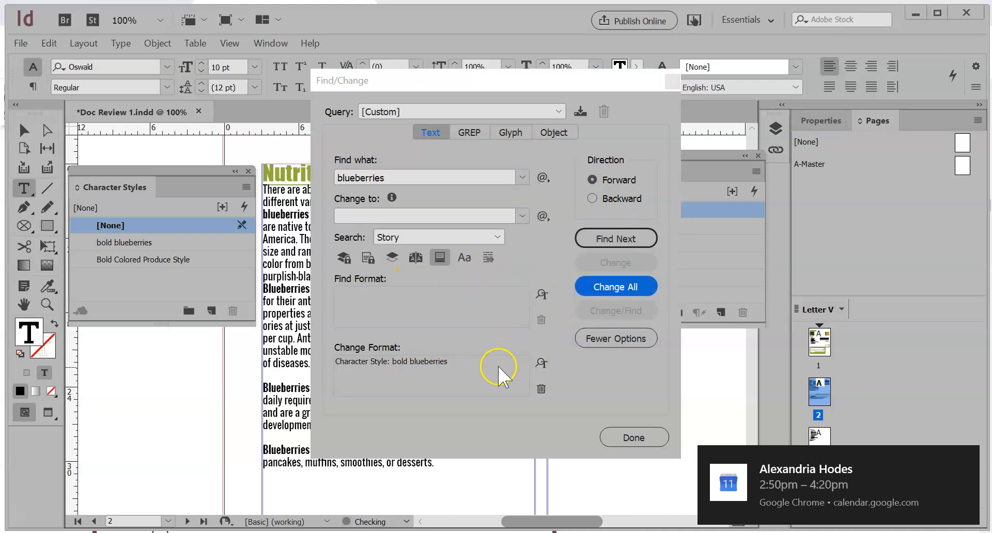
{"action": "left_click", "coordinate": [620, 436]}
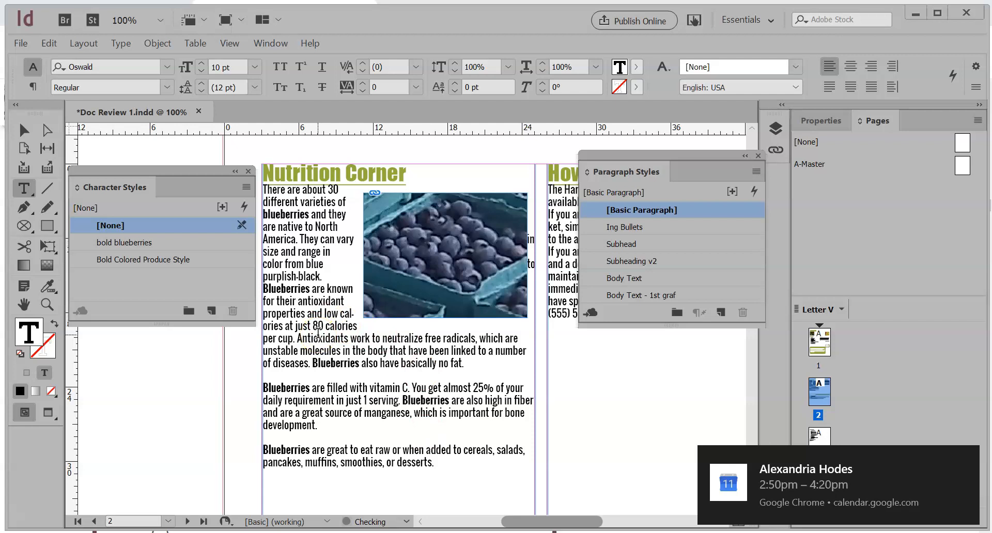
Review the Find/Change settings for "blueberries" once more and close the dialog without changes
{"action": "key", "text": "ctrl"}
{"action": "key", "text": "ctrl+f"}
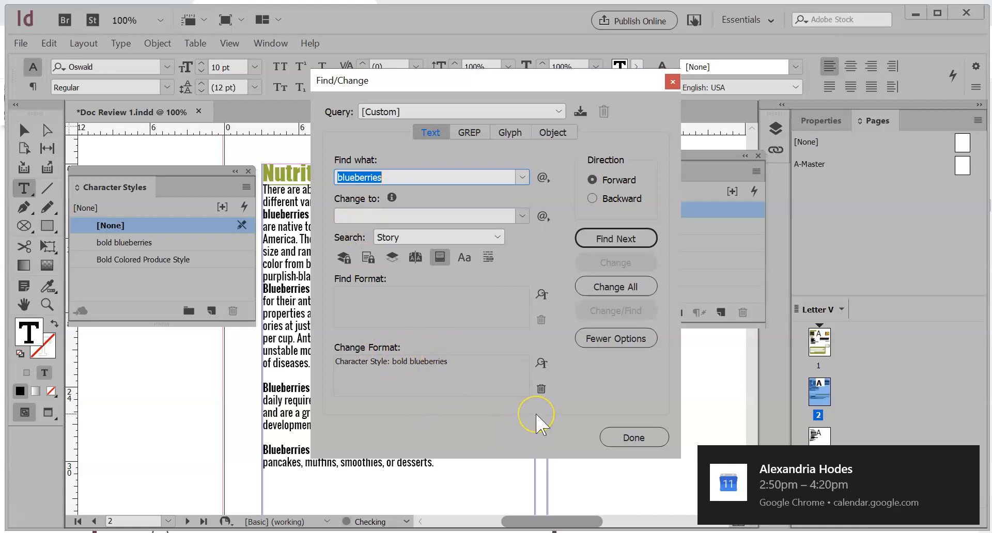
{"action": "left_click", "coordinate": [633, 438]}
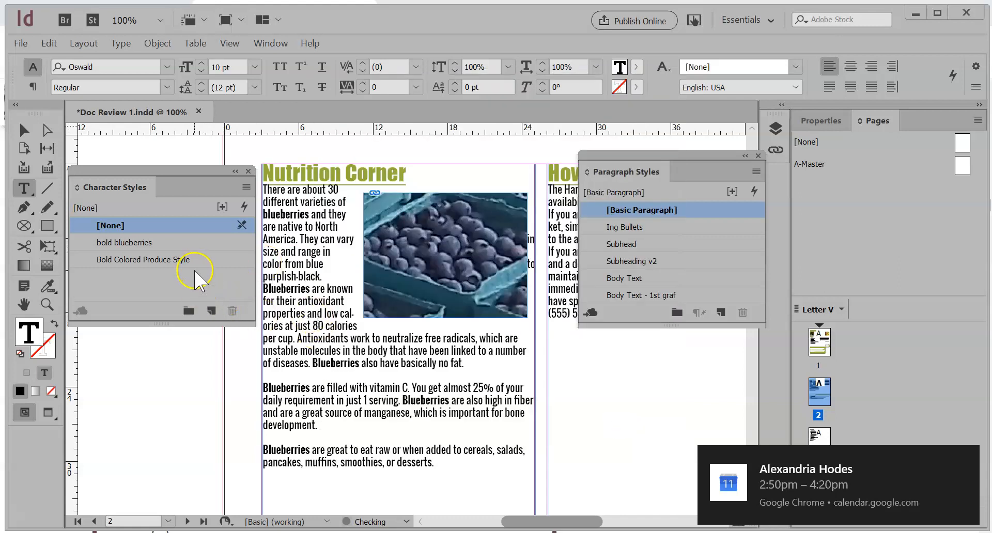